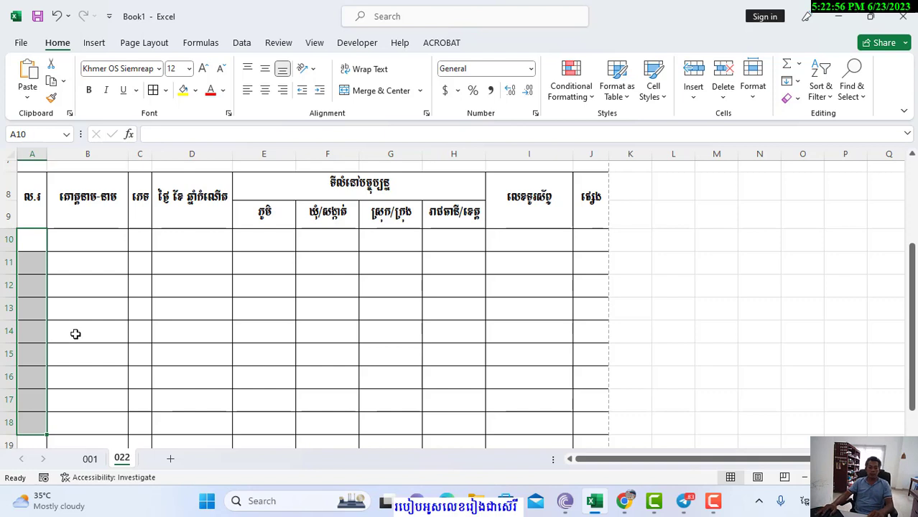
Step: Enter the first two serial numbers, 1 in cell A10 and 2 in cell A11
{"action": "left_click", "coordinate": [74, 284]}
{"action": "left_click", "coordinate": [38, 244]}
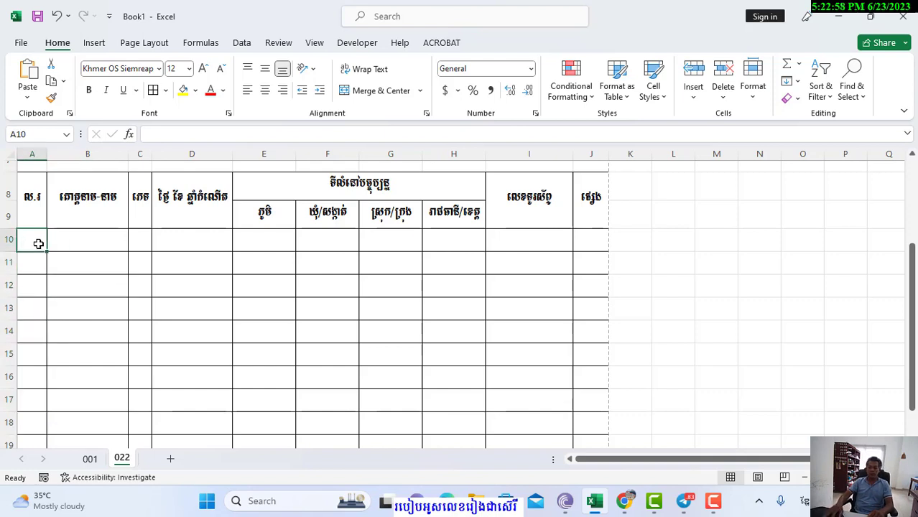
{"action": "type", "text": "1"}
{"action": "left_click", "coordinate": [55, 282]}
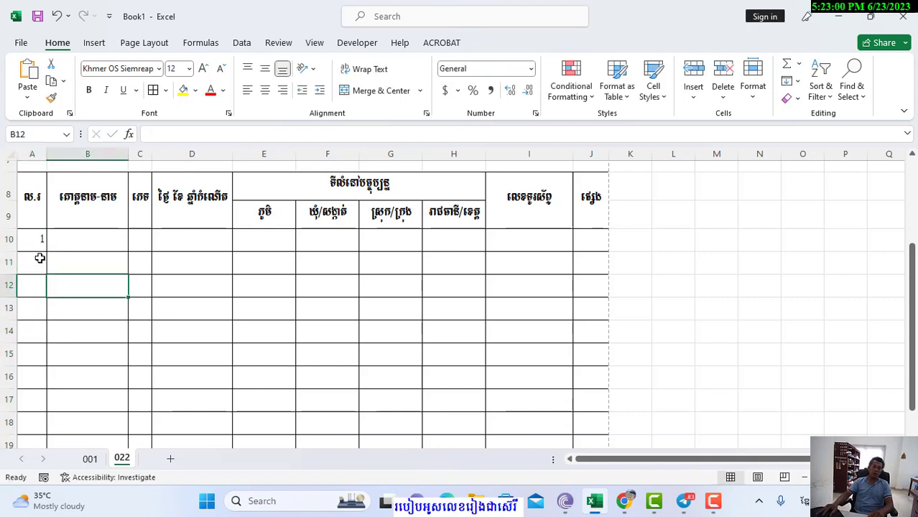
{"action": "left_click", "coordinate": [37, 259]}
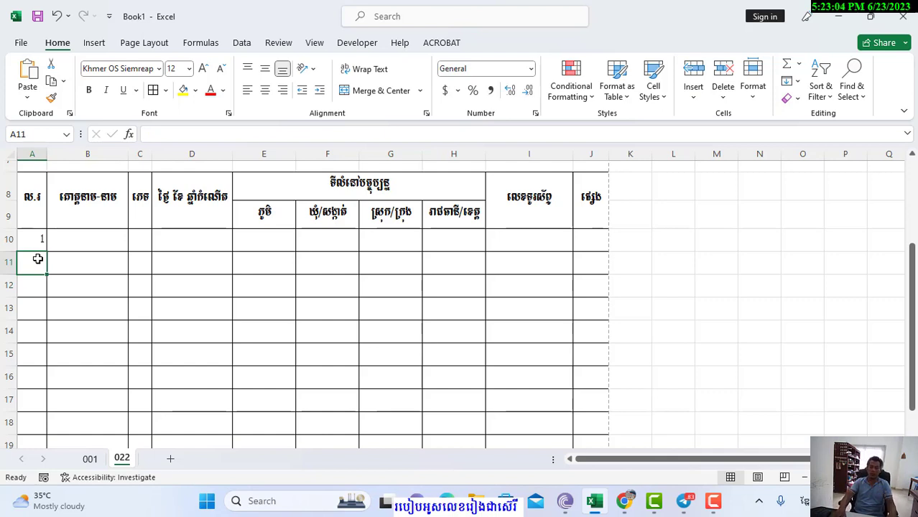
{"action": "type", "text": "2"}
{"action": "key", "text": "Return"}
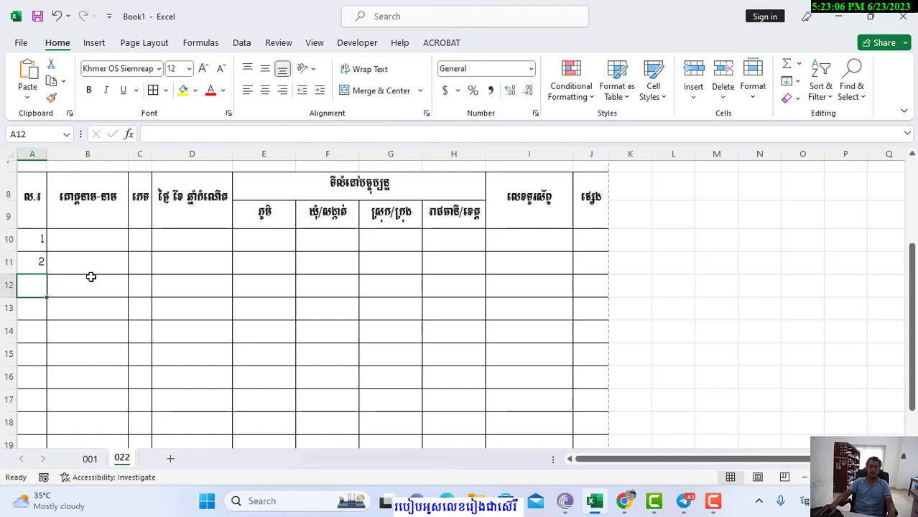
Step: Center the serial numbers in cells A10 and A11 horizontally
{"action": "left_click_drag", "start_coordinate": [39, 239], "coordinate": [35, 262]}
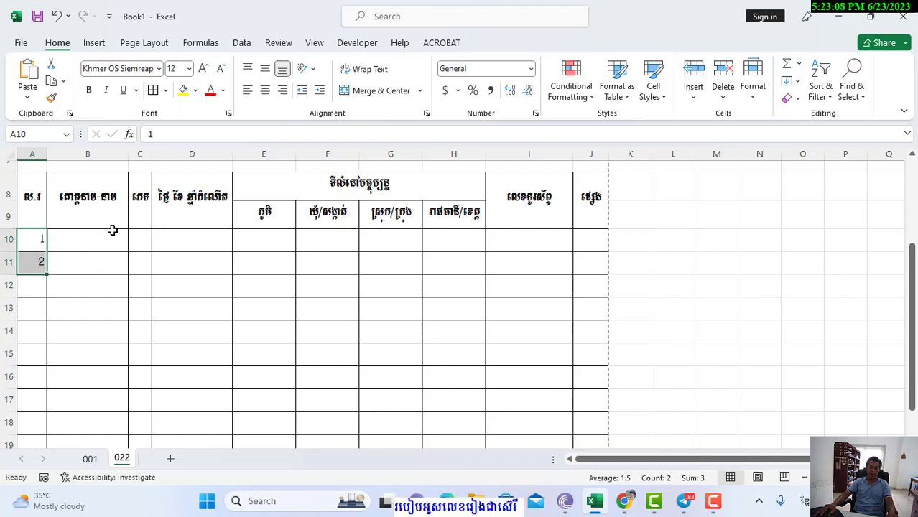
{"action": "left_click", "coordinate": [264, 90]}
{"action": "left_click", "coordinate": [128, 271]}
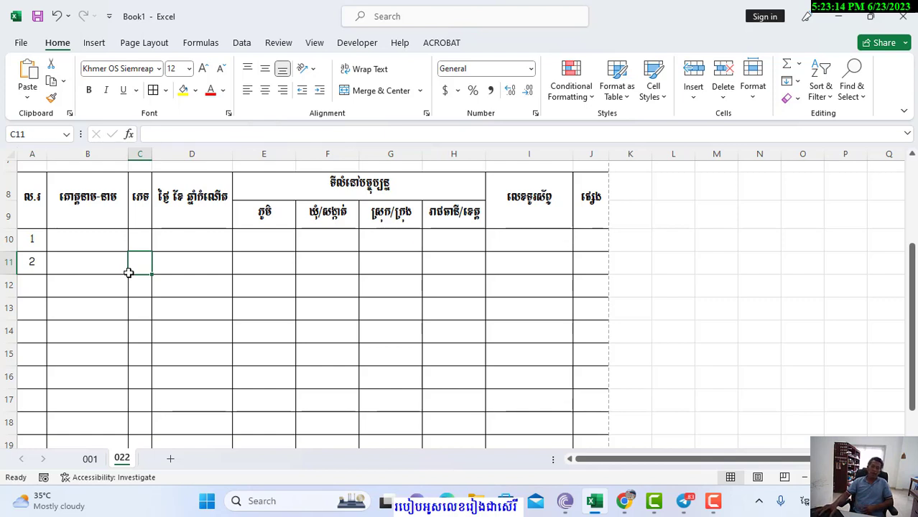
Step: Extend the number pattern from A10:A11 down through cell A19 with AutoFill
{"action": "left_click", "coordinate": [34, 238]}
{"action": "left_click_drag", "start_coordinate": [35, 237], "coordinate": [33, 260]}
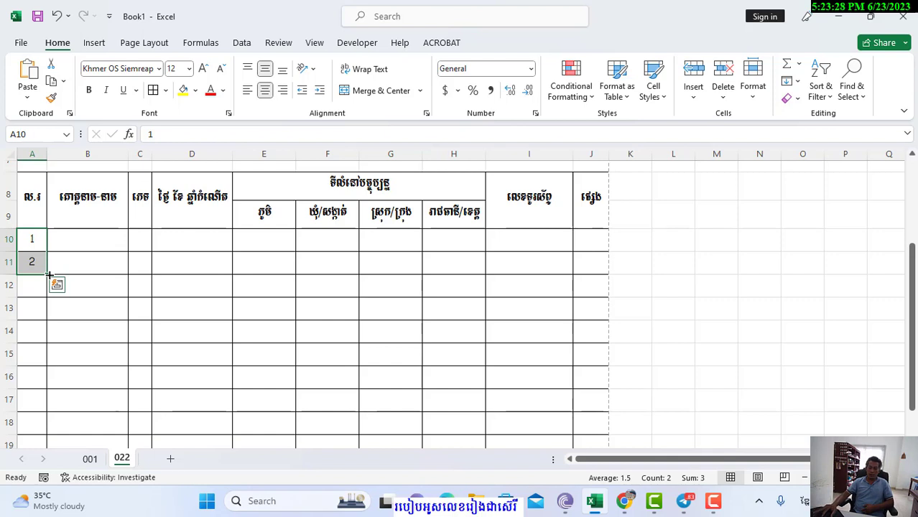
{"action": "left_click_drag", "start_coordinate": [47, 273], "coordinate": [64, 412]}
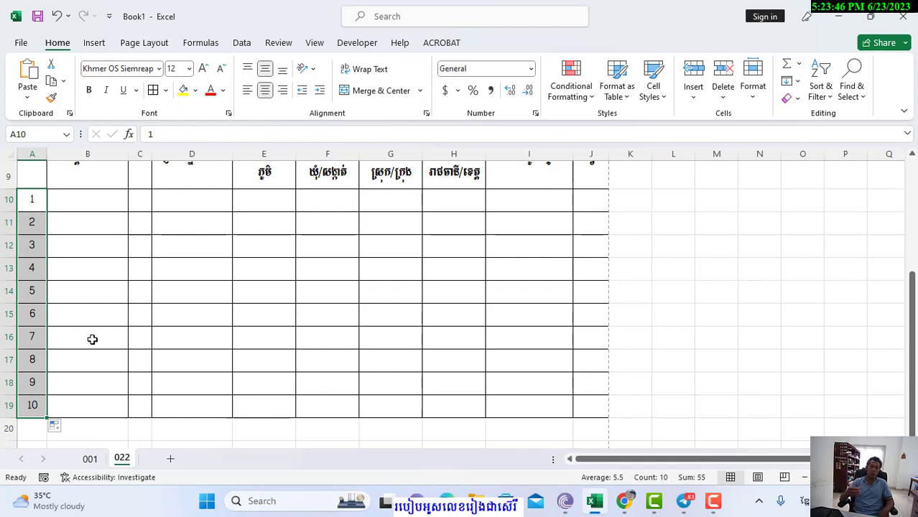
Step: Clear the serial numbers in A10:A19 and enter 1 in cell A10 as the starting value
{"action": "key", "text": "Delete"}
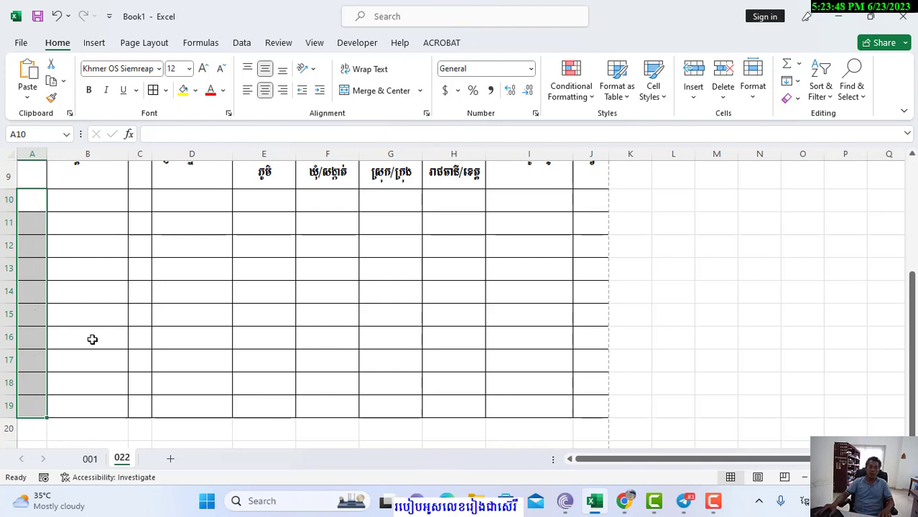
{"action": "scroll", "coordinate": [100, 339], "scroll_direction": "up", "scroll_amount": 1}
{"action": "left_click", "coordinate": [35, 258]}
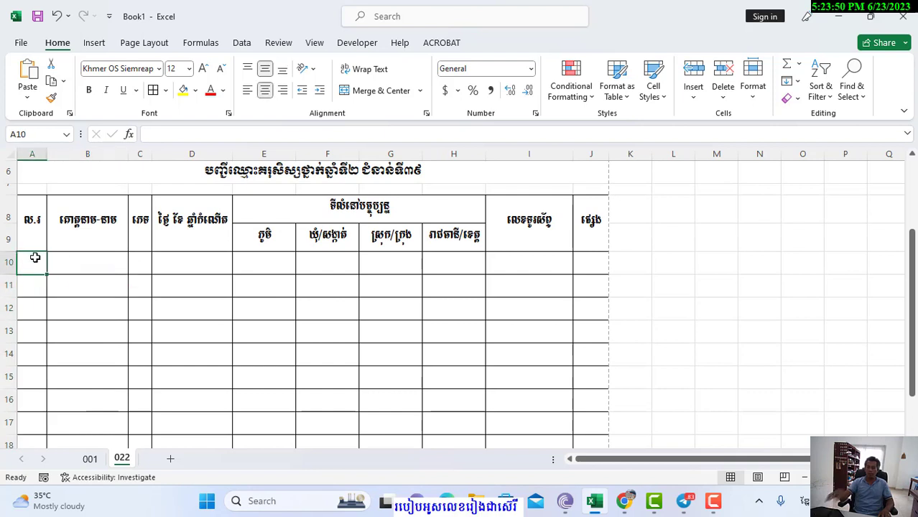
{"action": "type", "text": "1"}
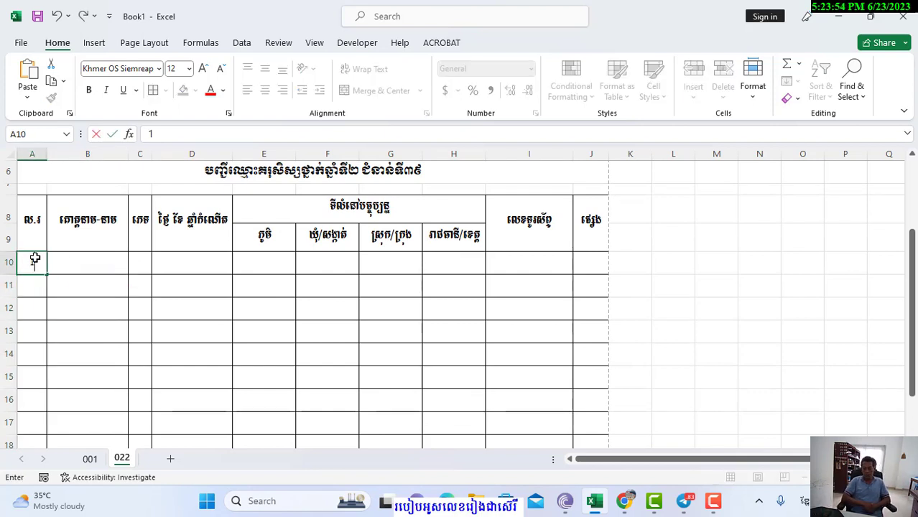
{"action": "left_click", "coordinate": [182, 264]}
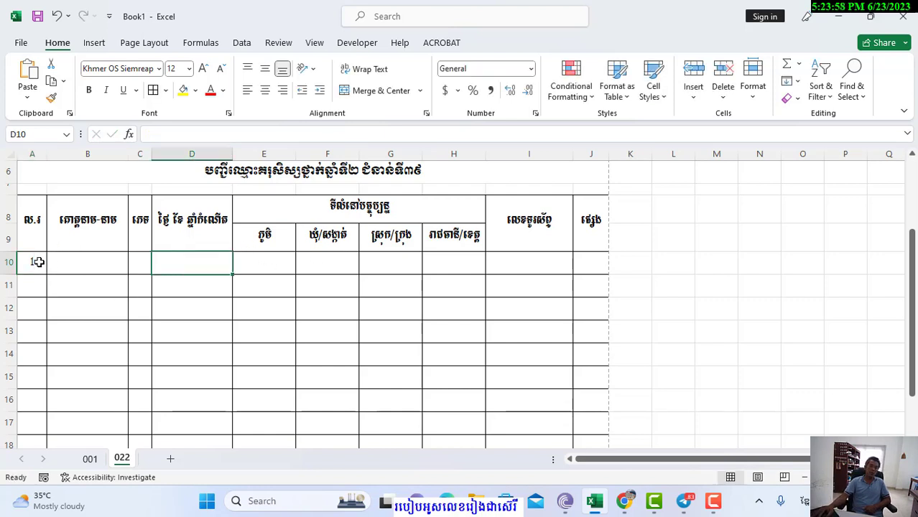
{"action": "left_click", "coordinate": [36, 264]}
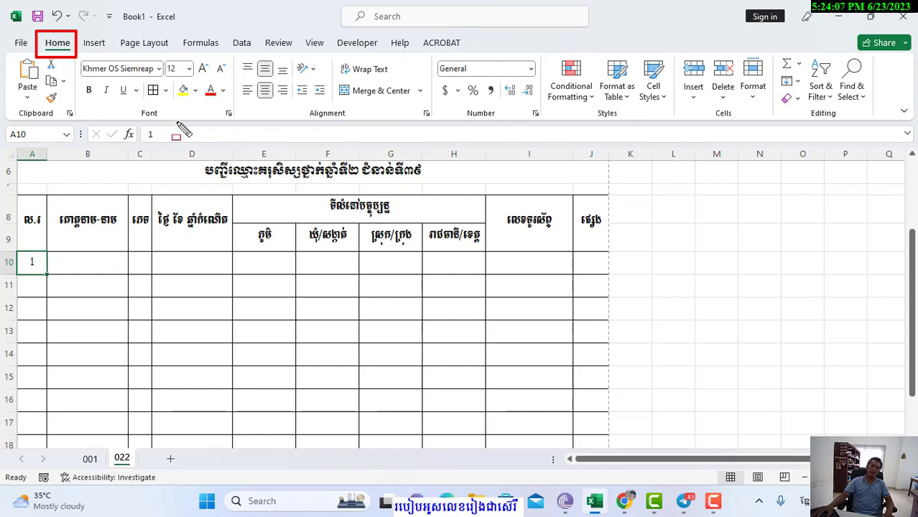
{"action": "mouse_move", "coordinate": [769, 52]}
{"action": "left_mouse_down"}
{"action": "mouse_move", "coordinate": [774, 108]}
{"action": "mouse_move", "coordinate": [899, 126]}
{"action": "left_mouse_up"}
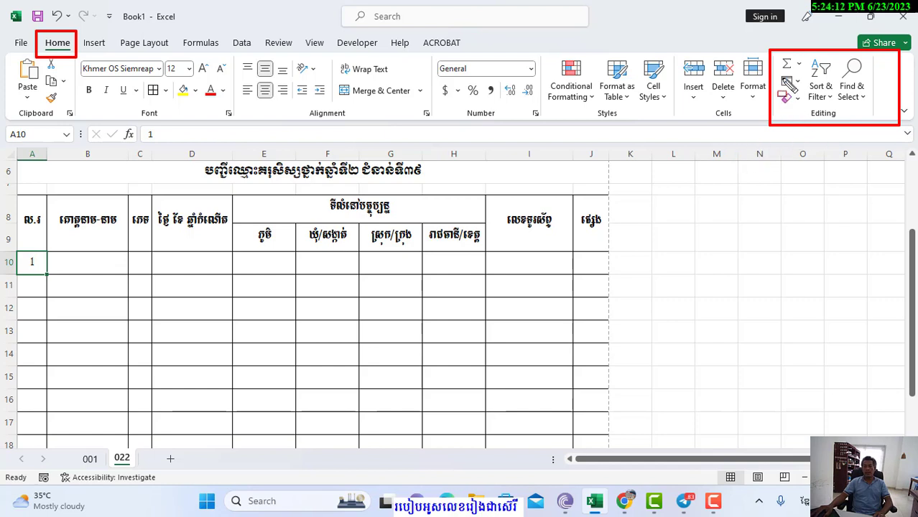
{"action": "mouse_move", "coordinate": [780, 72]}
{"action": "left_mouse_down"}
{"action": "mouse_move", "coordinate": [780, 91]}
{"action": "mouse_move", "coordinate": [802, 91]}
{"action": "left_mouse_up"}
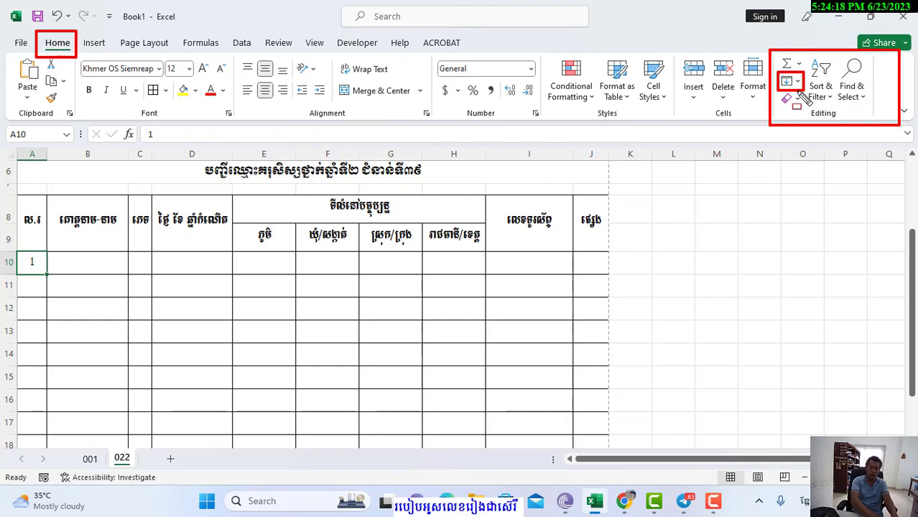
{"action": "key", "text": "Escape"}
Step: Try a linear Fill Series in columns from A10 with step value 2 and stop value 100, and undo the fill
{"action": "left_click", "coordinate": [798, 84]}
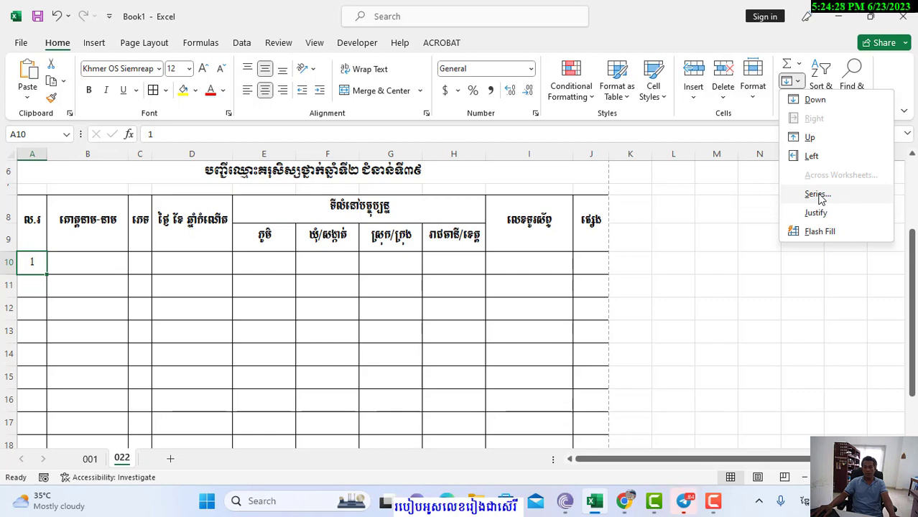
{"action": "left_click", "coordinate": [817, 194]}
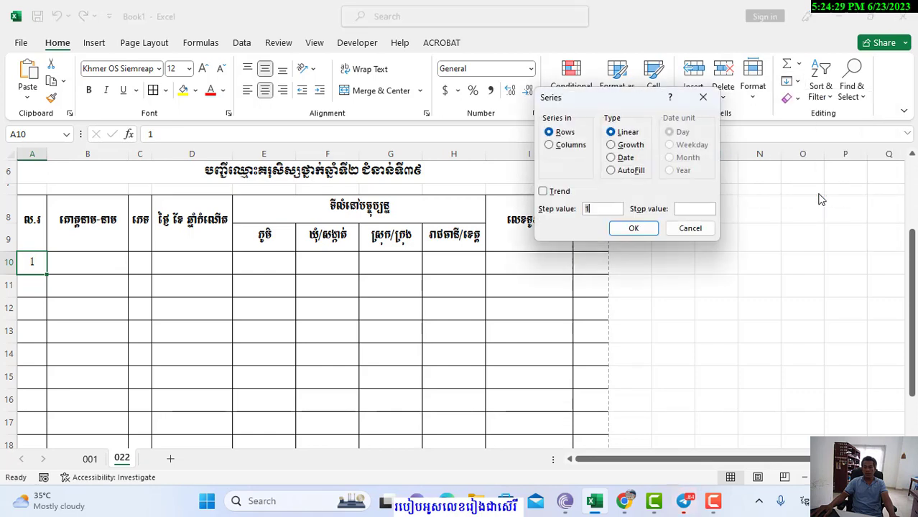
{"action": "left_click", "coordinate": [565, 131]}
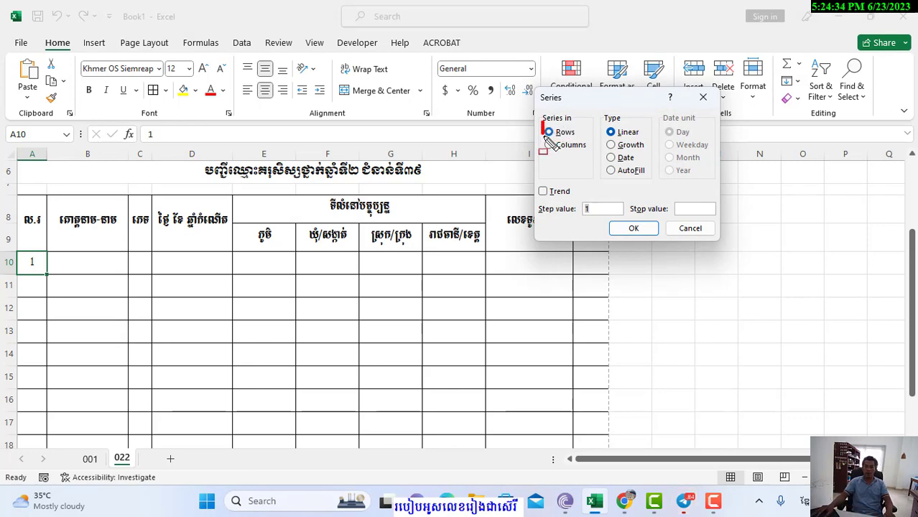
{"action": "left_click_drag", "start_coordinate": [541, 124], "coordinate": [589, 154]}
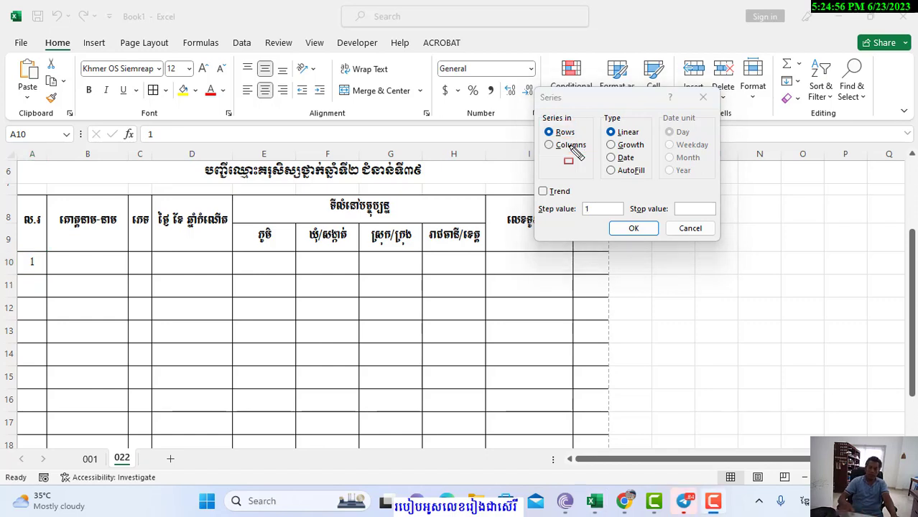
{"action": "left_click", "coordinate": [569, 145]}
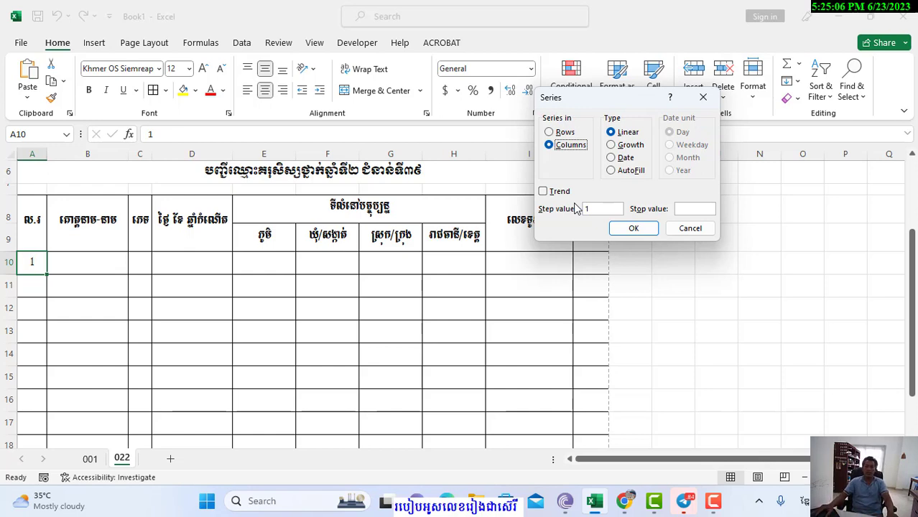
{"action": "left_click_drag", "start_coordinate": [605, 211], "coordinate": [557, 209]}
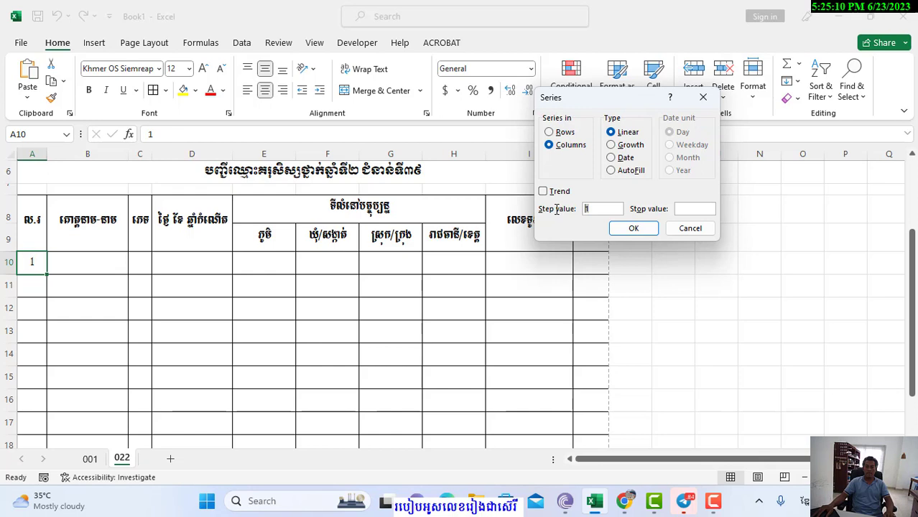
{"action": "type", "text": "1"}
{"action": "type", "text": "2"}
{"action": "left_click", "coordinate": [691, 209]}
{"action": "type", "text": "100"}
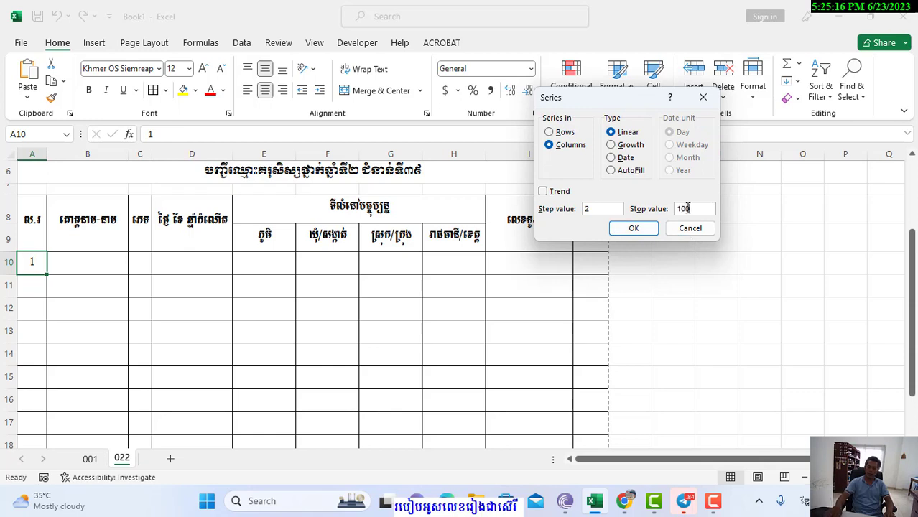
{"action": "left_click", "coordinate": [644, 228]}
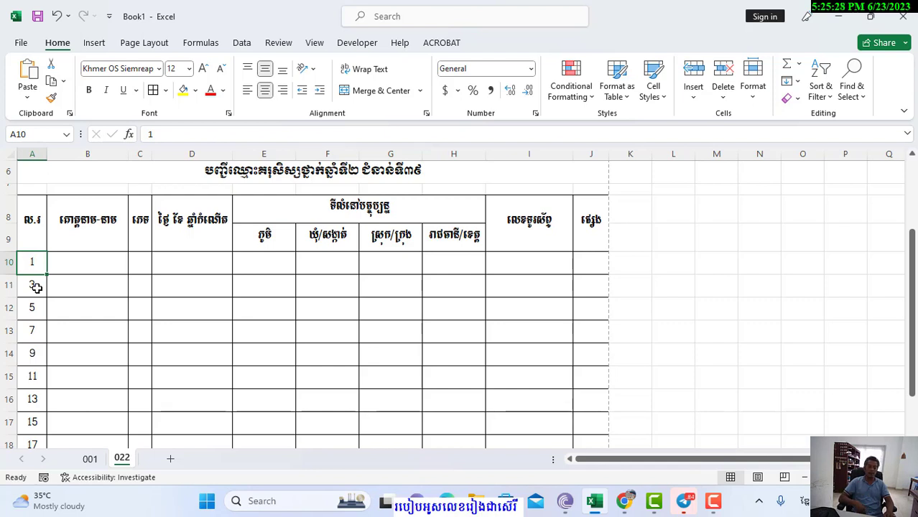
{"action": "key", "text": "ctrl+z"}
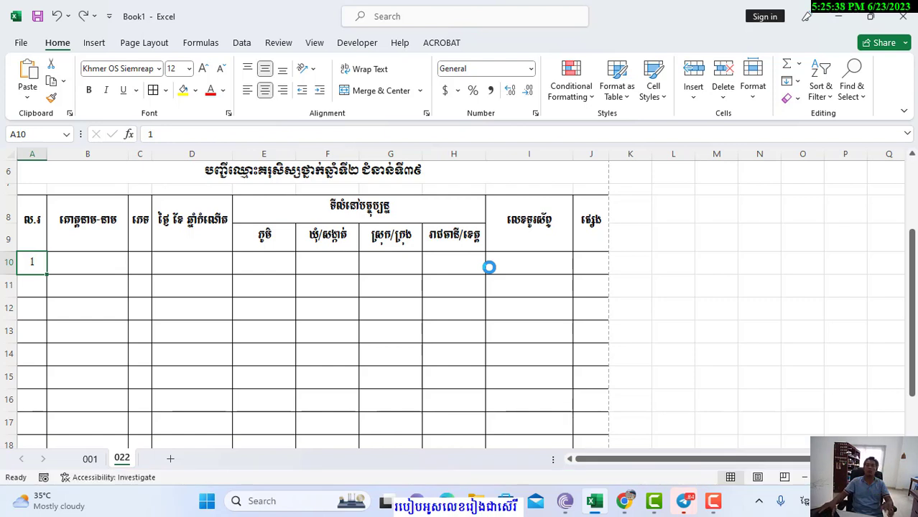
Step: Try a linear Fill Series in rows from A10 with step value 1 and stop value 100, and undo the fill
{"action": "left_click", "coordinate": [792, 80]}
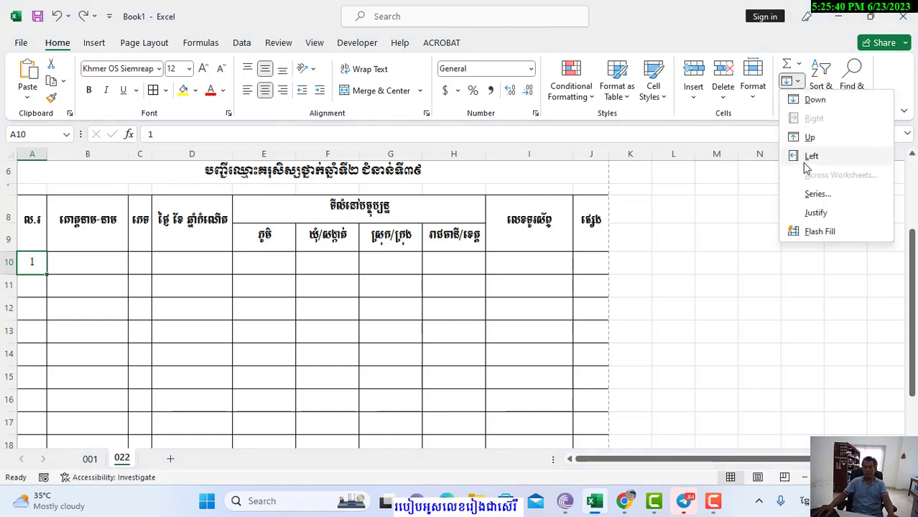
{"action": "left_click", "coordinate": [816, 194]}
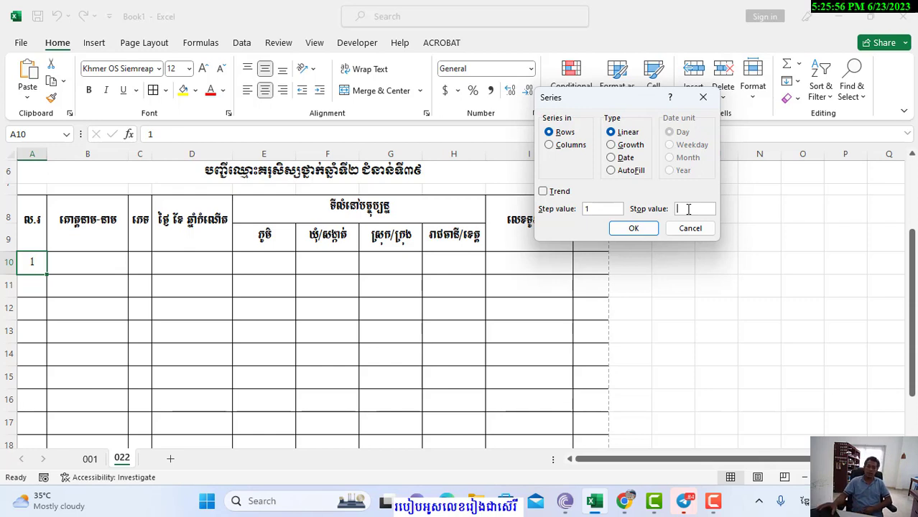
{"action": "left_click_drag", "start_coordinate": [600, 209], "coordinate": [567, 212]}
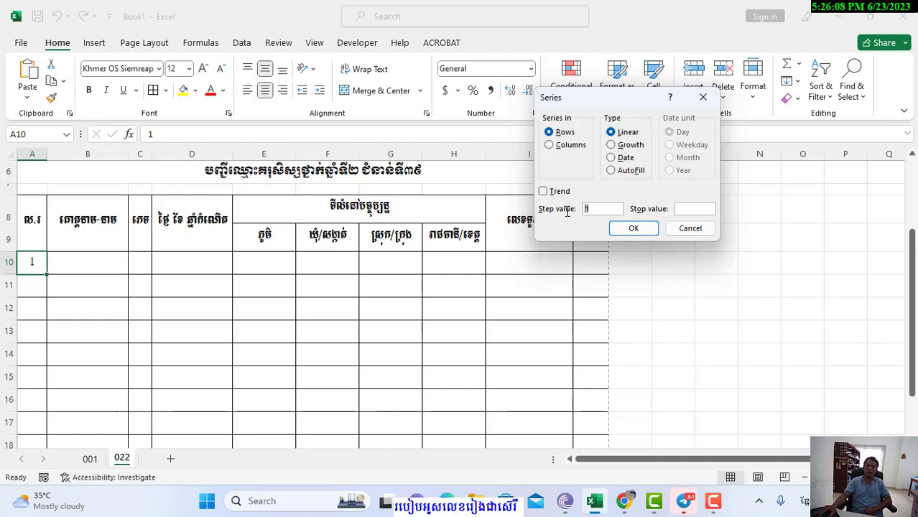
{"action": "left_click", "coordinate": [697, 208]}
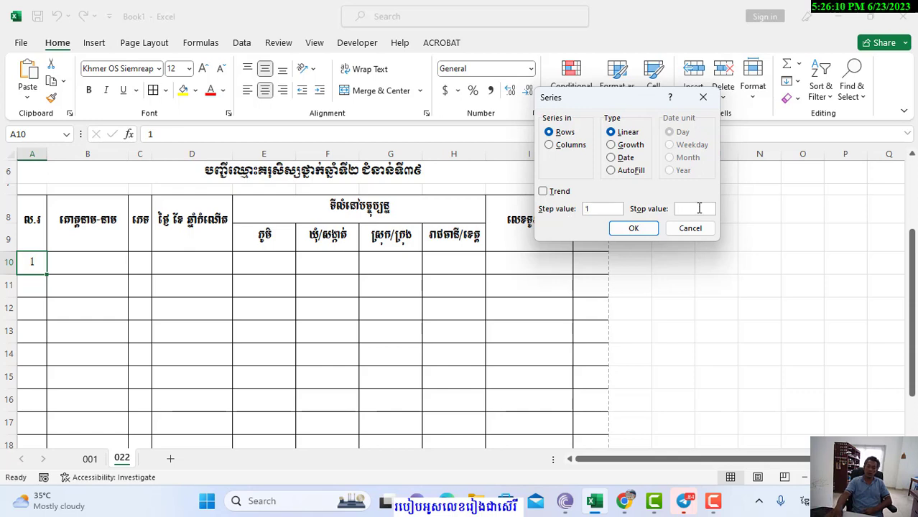
{"action": "type", "text": "100"}
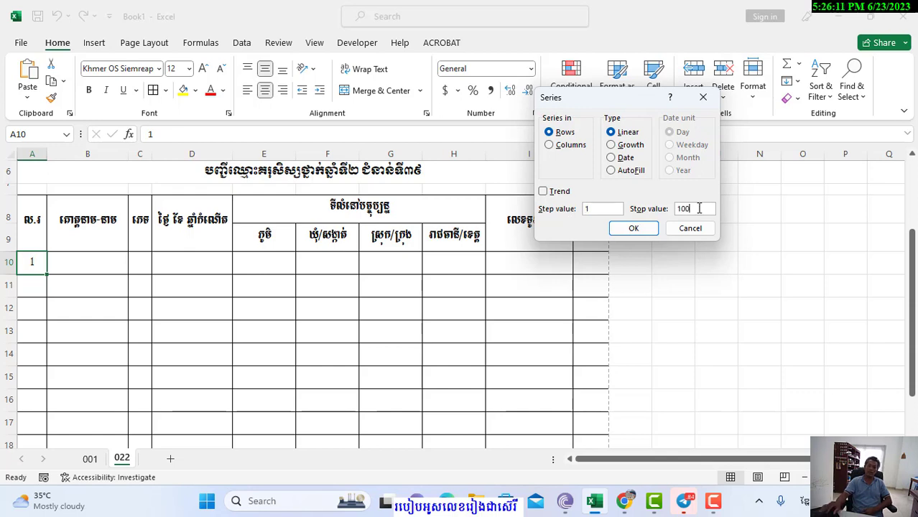
{"action": "left_click", "coordinate": [638, 227]}
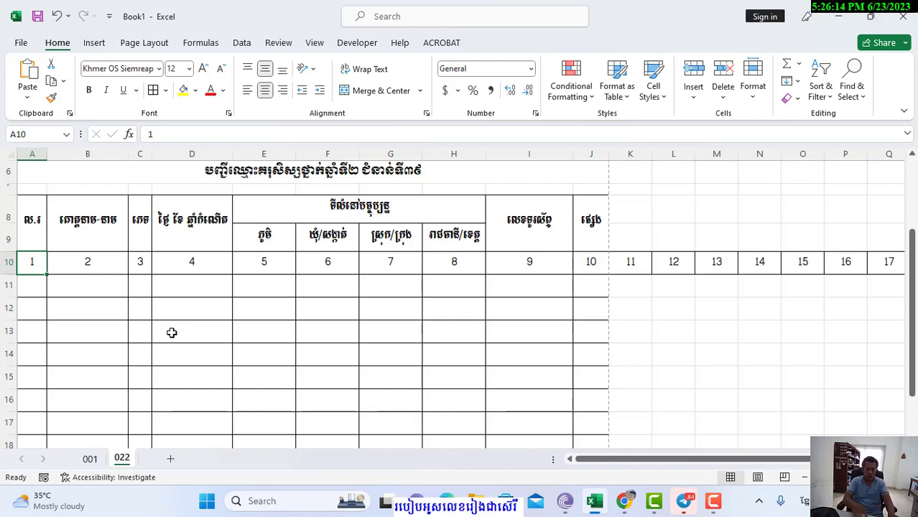
{"action": "key", "text": "ctrl+z"}
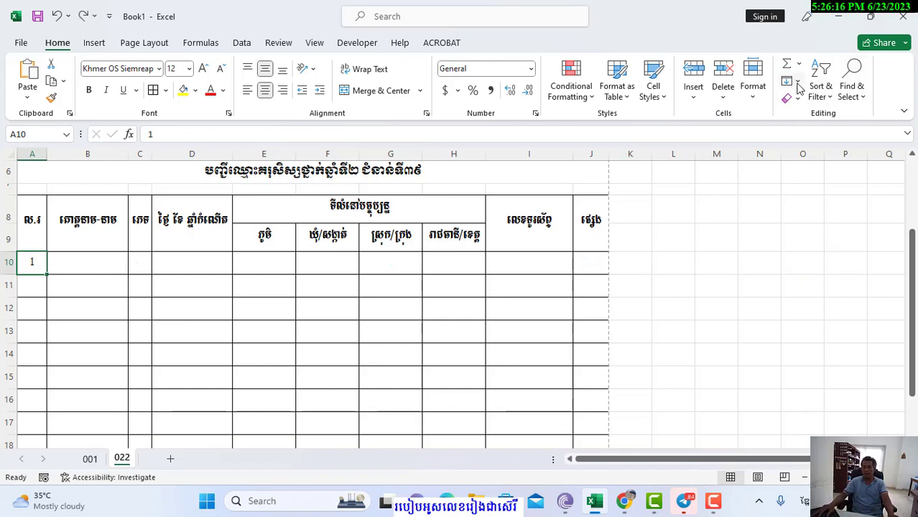
Step: Fill column A downward from A10 with a linear series using step value 1 and stop value 100
{"action": "left_click", "coordinate": [798, 85]}
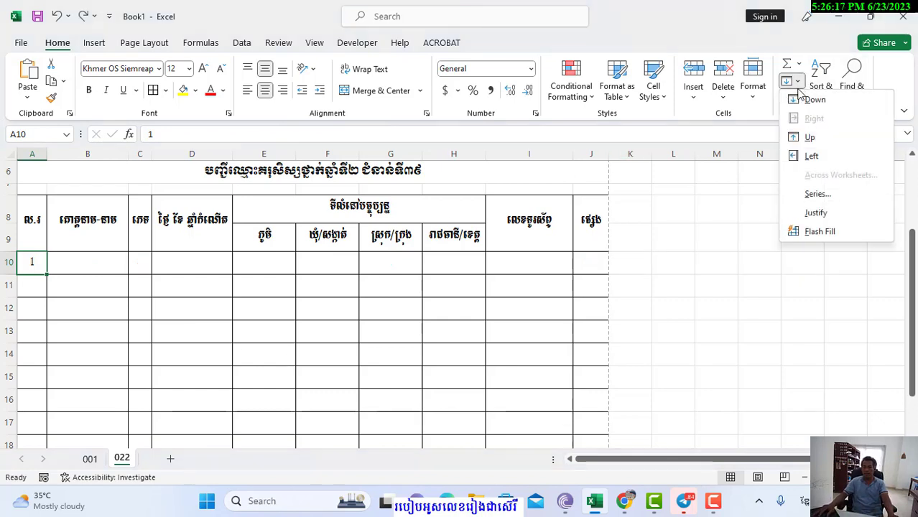
{"action": "left_click", "coordinate": [818, 195]}
{"action": "left_click", "coordinate": [565, 146]}
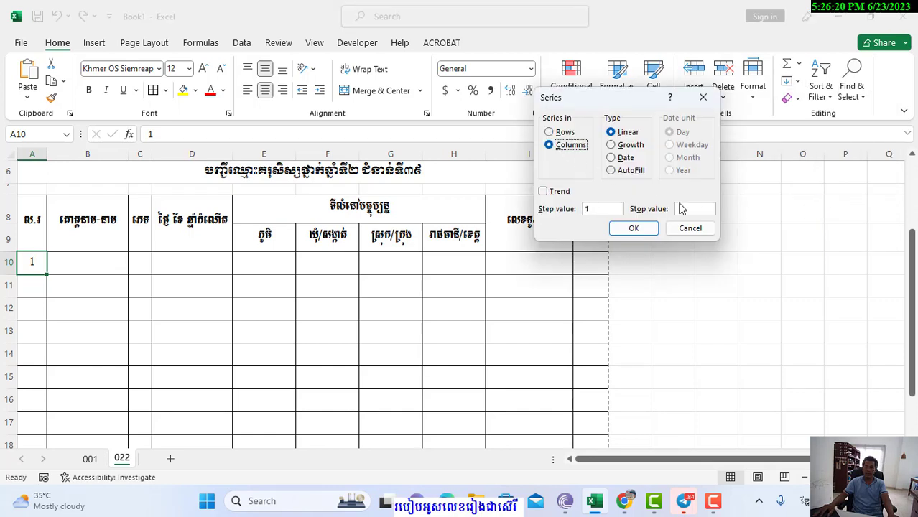
{"action": "left_click", "coordinate": [683, 208]}
{"action": "type", "text": "100"}
{"action": "left_click", "coordinate": [634, 229]}
{"action": "scroll", "coordinate": [182, 264], "scroll_direction": "down", "scroll_amount": 6}
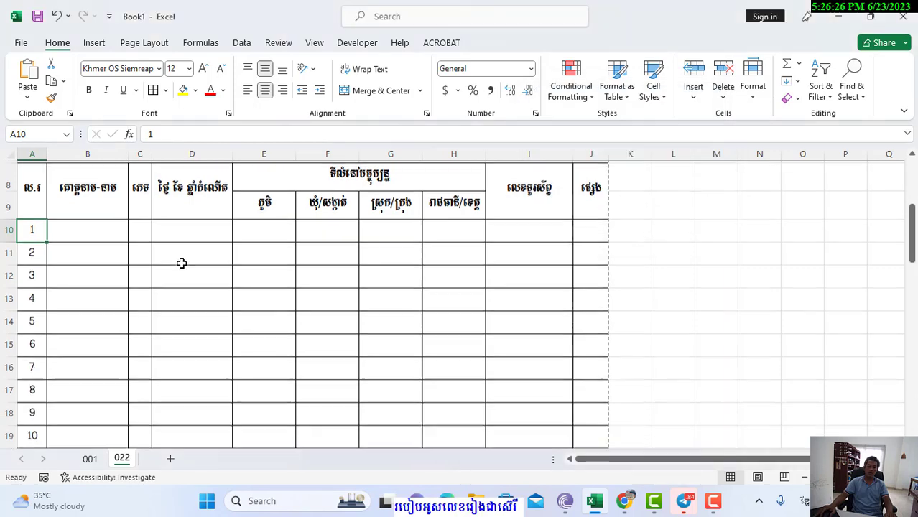
{"action": "scroll", "coordinate": [182, 264], "scroll_direction": "down", "scroll_amount": 20}
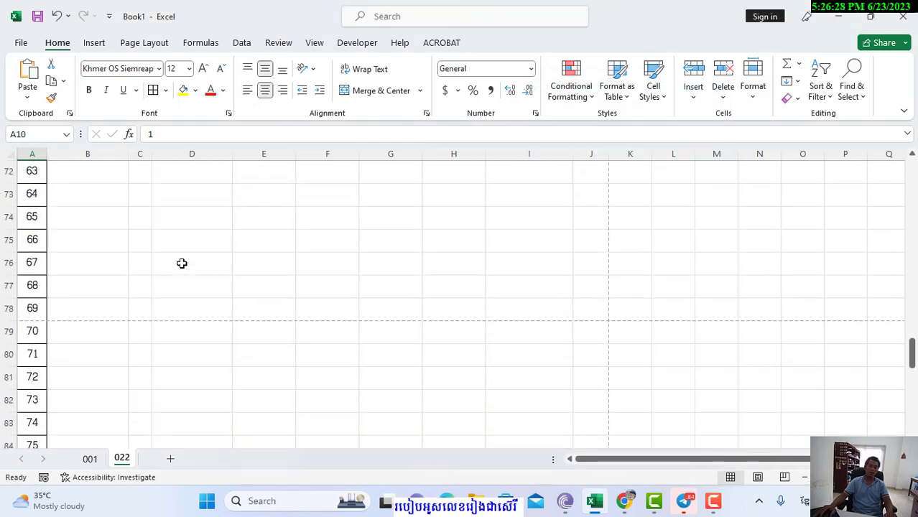
Step: Review the filled series down column A and select all the serial numbers from 1 to 100, starting at A10
{"action": "scroll", "coordinate": [181, 262], "scroll_direction": "down", "scroll_amount": 8}
{"action": "scroll", "coordinate": [176, 263], "scroll_direction": "up", "scroll_amount": 18}
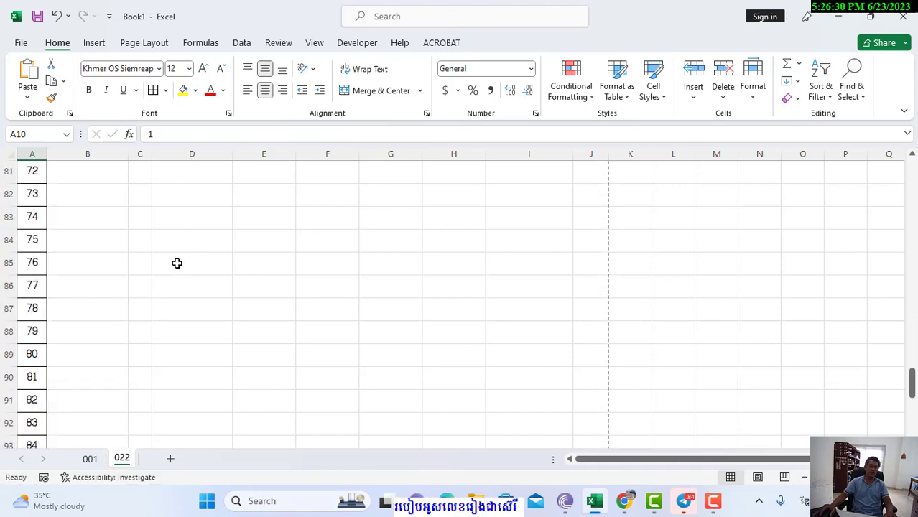
{"action": "scroll", "coordinate": [172, 263], "scroll_direction": "up", "scroll_amount": 16}
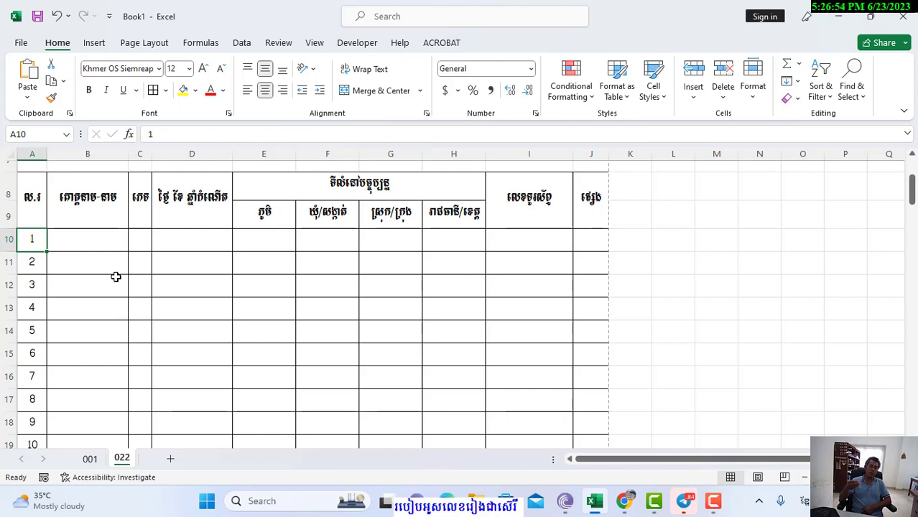
{"action": "left_click_drag", "start_coordinate": [35, 240], "coordinate": [33, 424]}
{"action": "scroll", "coordinate": [341, 252], "scroll_direction": "up", "scroll_amount": 20}
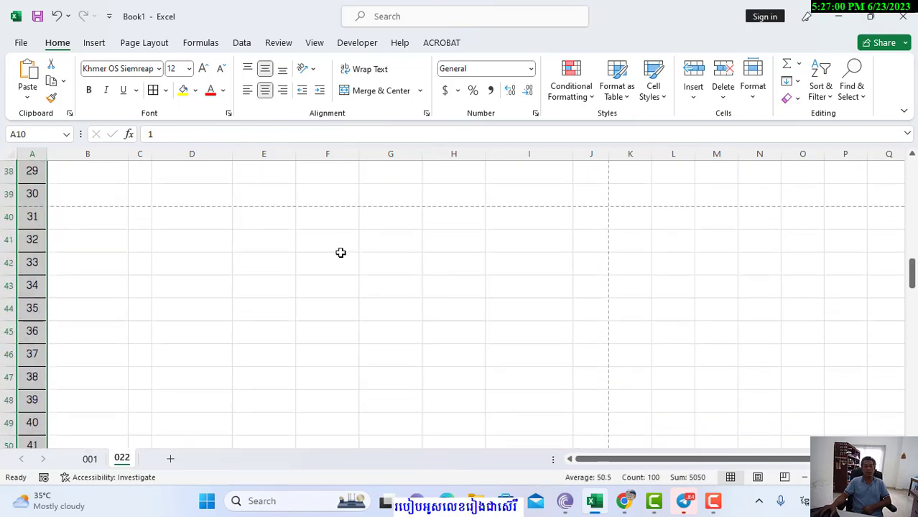
{"action": "scroll", "coordinate": [341, 252], "scroll_direction": "up", "scroll_amount": 13}
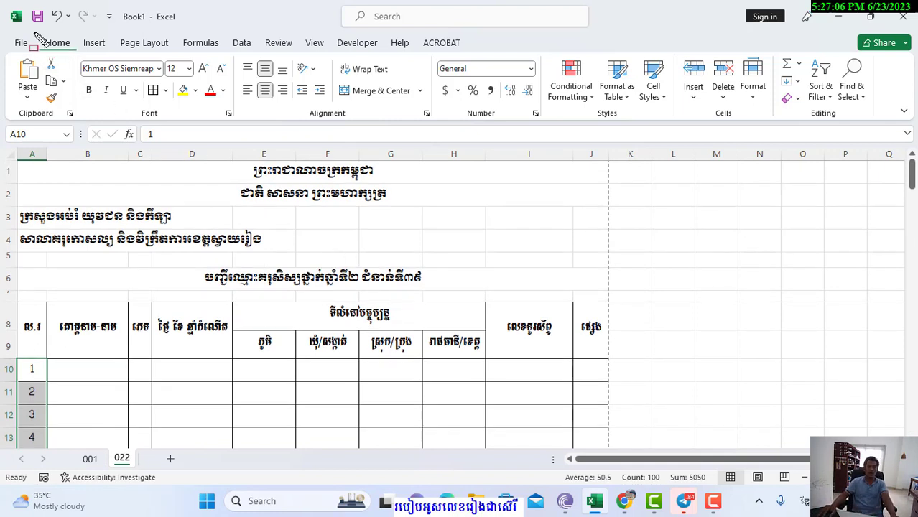
Step: Open the number format settings for the selected serial numbers, choose the Custom category and clear its format code
{"action": "left_click_drag", "start_coordinate": [41, 33], "coordinate": [73, 52]}
{"action": "mouse_move", "coordinate": [431, 52]}
{"action": "left_mouse_down"}
{"action": "mouse_move", "coordinate": [444, 108]}
{"action": "mouse_move", "coordinate": [552, 126]}
{"action": "mouse_move", "coordinate": [532, 115]}
{"action": "left_mouse_up"}
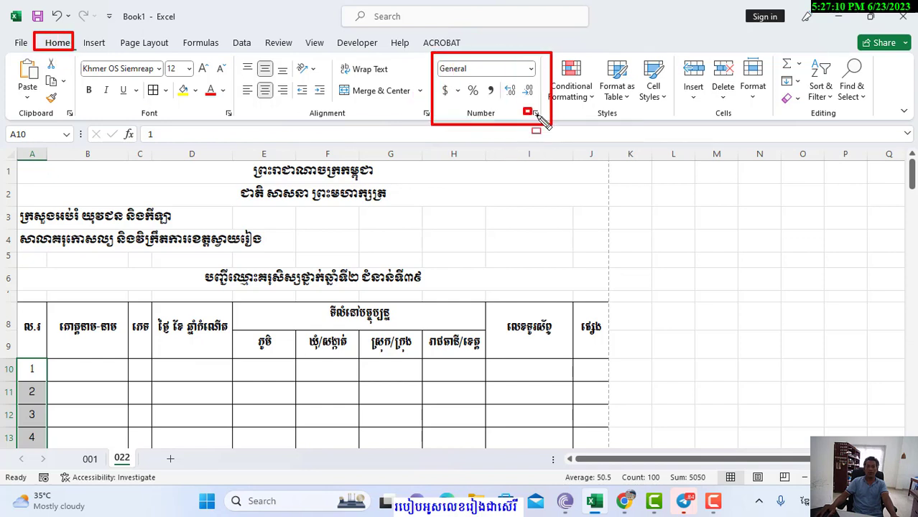
{"action": "key", "text": "e"}
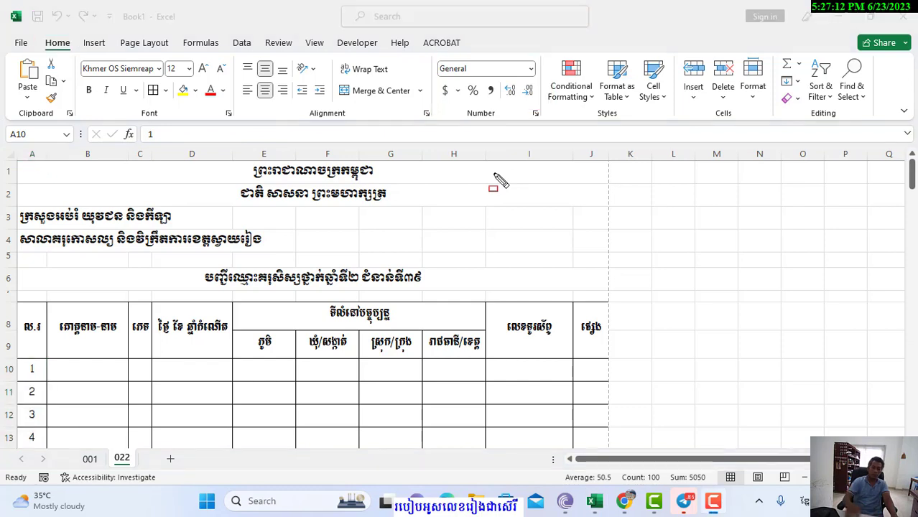
{"action": "left_click", "coordinate": [535, 115]}
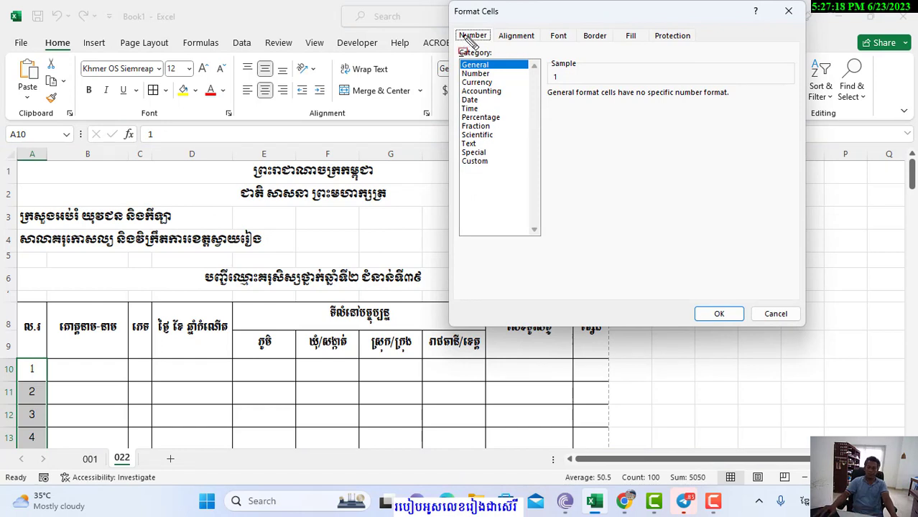
{"action": "left_click_drag", "start_coordinate": [453, 28], "coordinate": [494, 43]}
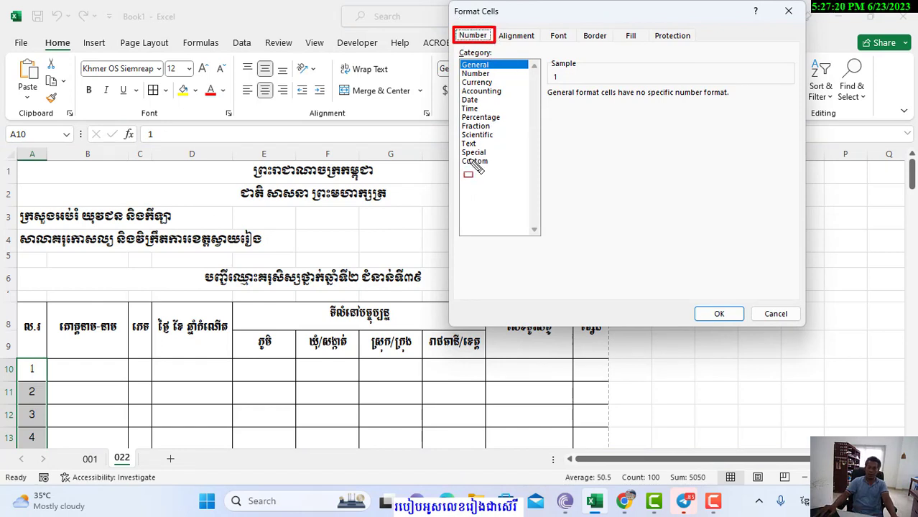
{"action": "left_click_drag", "start_coordinate": [459, 155], "coordinate": [496, 169]}
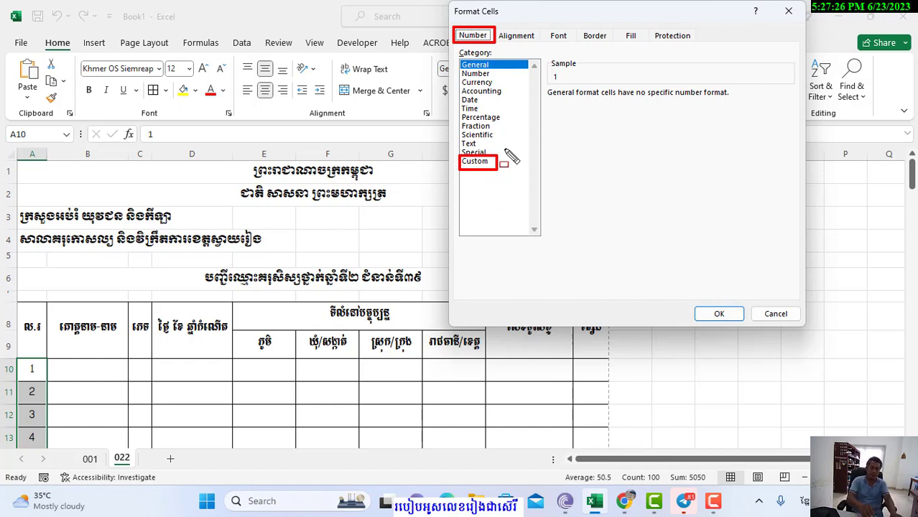
{"action": "key", "text": "Escape"}
{"action": "left_click", "coordinate": [477, 161]}
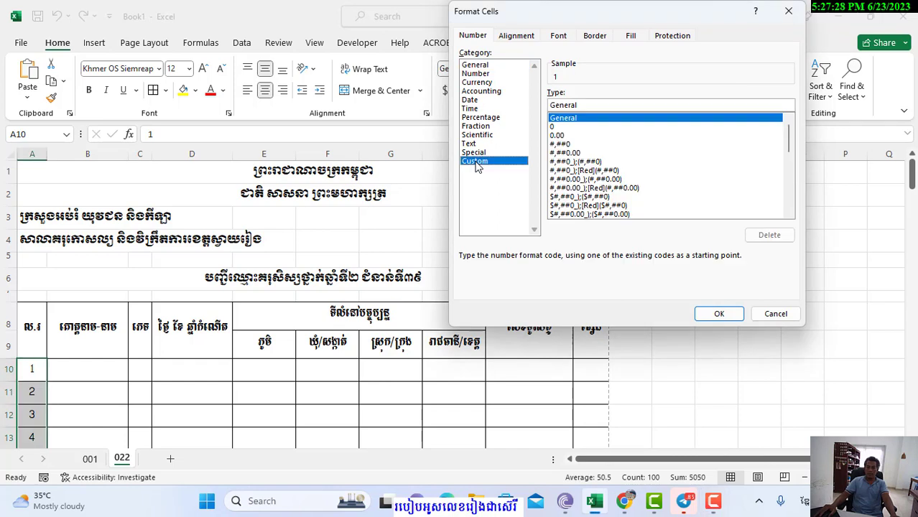
{"action": "left_click_drag", "start_coordinate": [599, 105], "coordinate": [501, 104]}
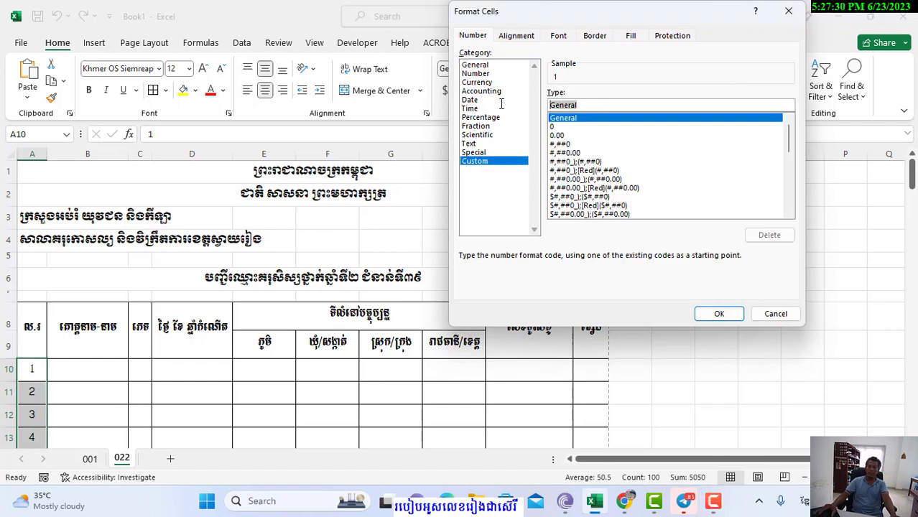
{"action": "key", "text": "BackSpace"}
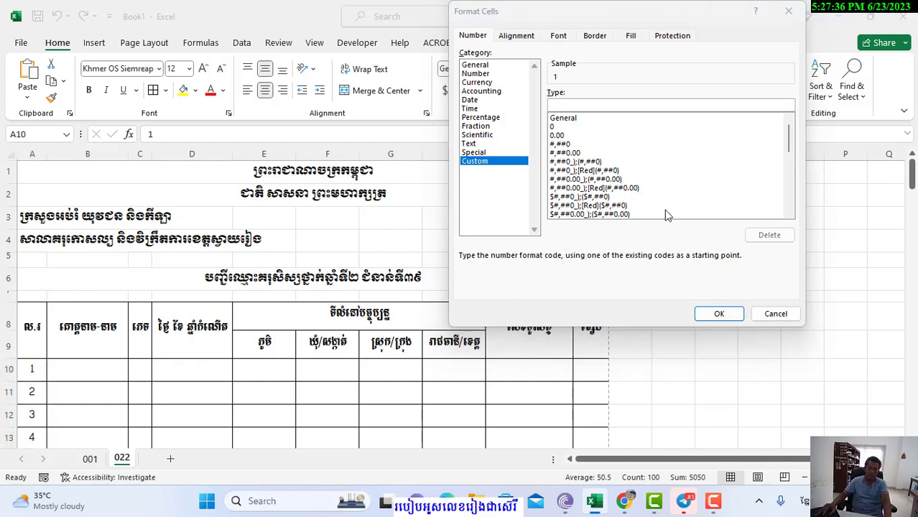
Step: Find and open Notepad, maximize its window and zoom the empty document to 500%
{"action": "key", "text": "super"}
{"action": "left_click", "coordinate": [257, 501]}
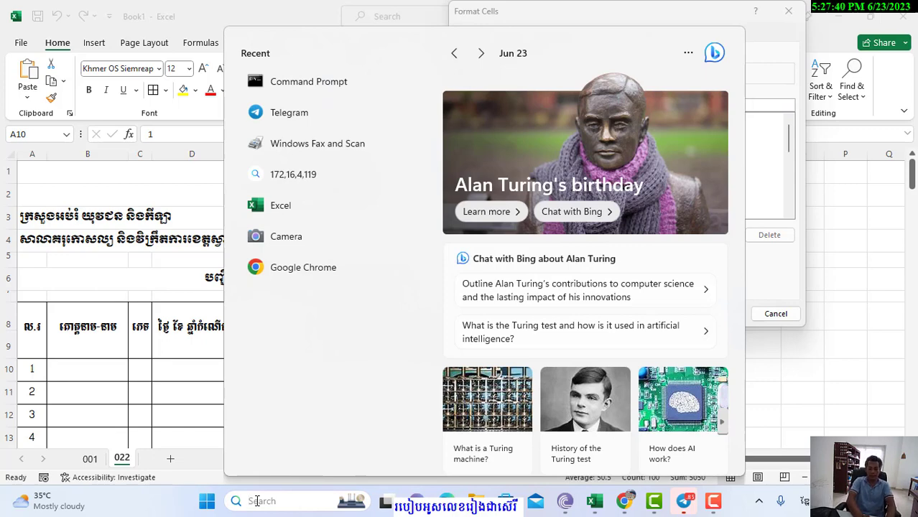
{"action": "type", "text": "ន"}
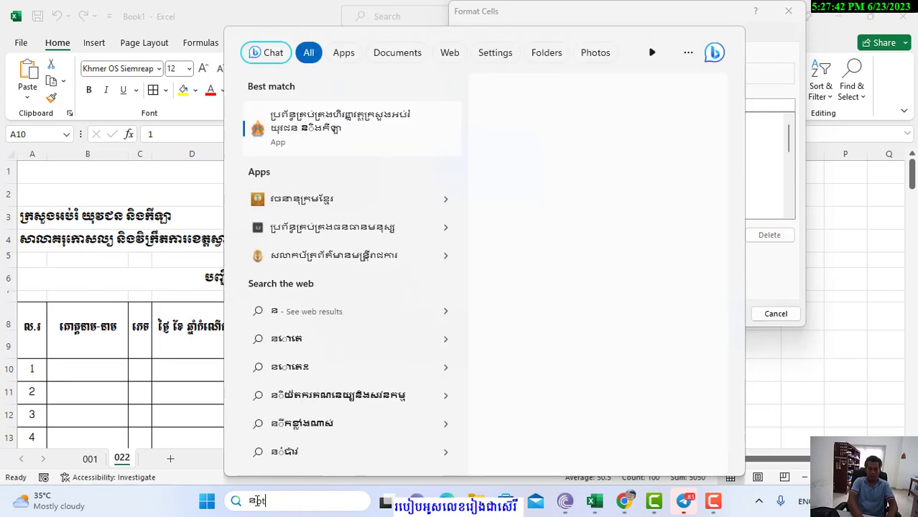
{"action": "key", "text": "BackSpace"}
{"action": "type", "text": "ន"}
{"action": "key", "text": "BackSpace"}
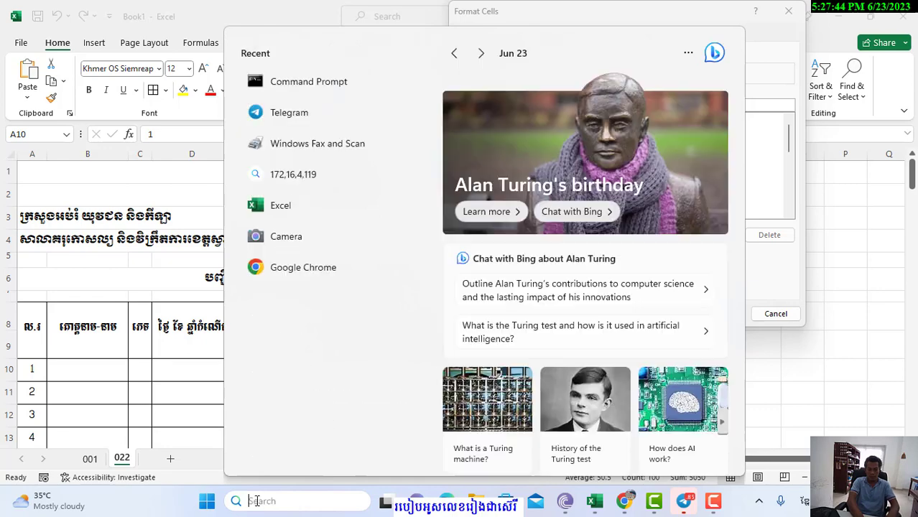
{"action": "type", "text": "not"}
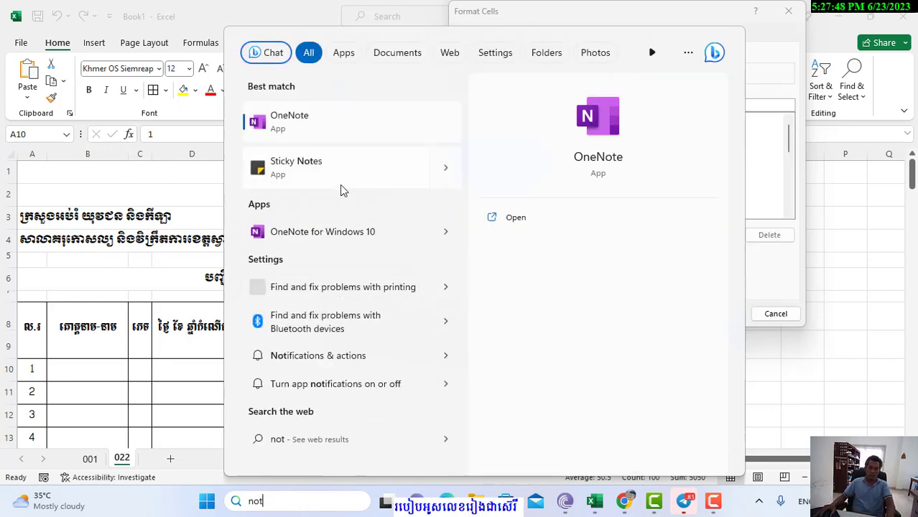
{"action": "type", "text": "epad"}
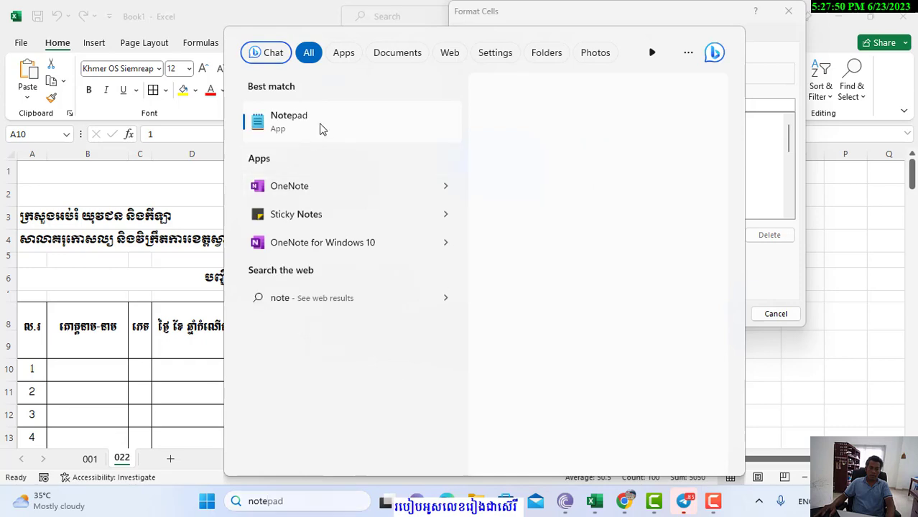
{"action": "left_click", "coordinate": [319, 127]}
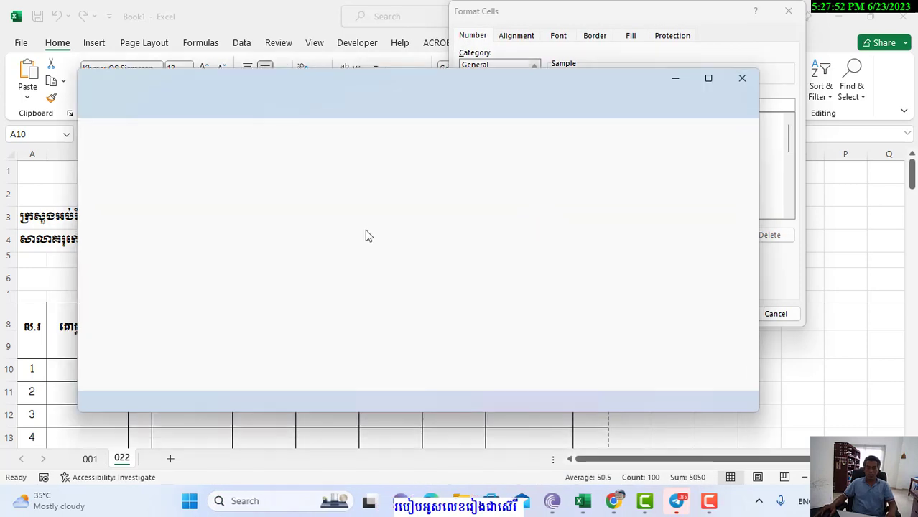
{"action": "left_click", "coordinate": [708, 78]}
{"action": "scroll", "coordinate": [246, 158], "scroll_direction": "up", "scroll_amount": 4}
{"action": "scroll", "coordinate": [246, 158], "scroll_direction": "up", "scroll_amount": 20}
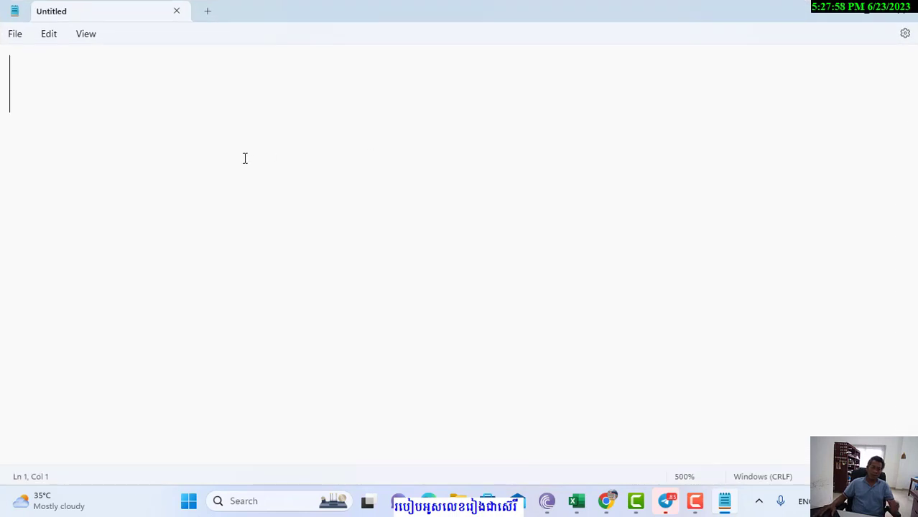
Step: Write the number format code [$-12000453]0 on the first line of the Notepad document
{"action": "type", "text": "["}
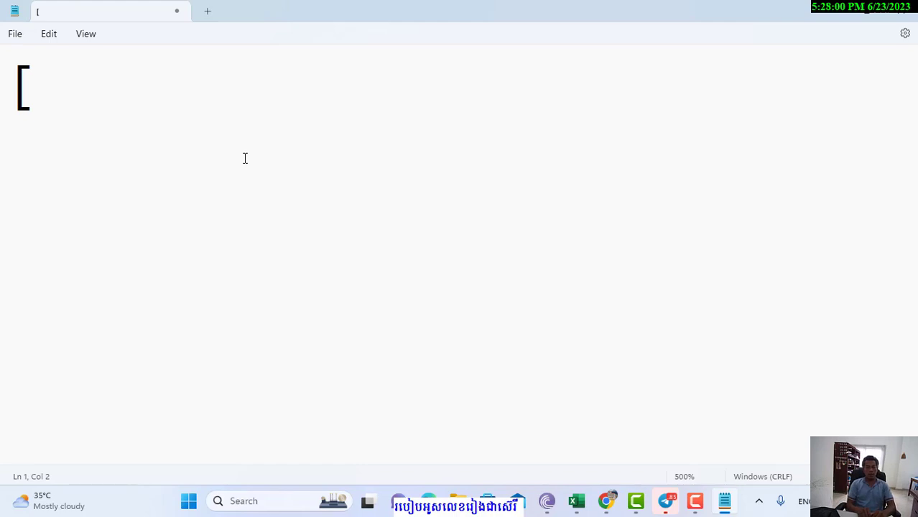
{"action": "type", "text": "$"}
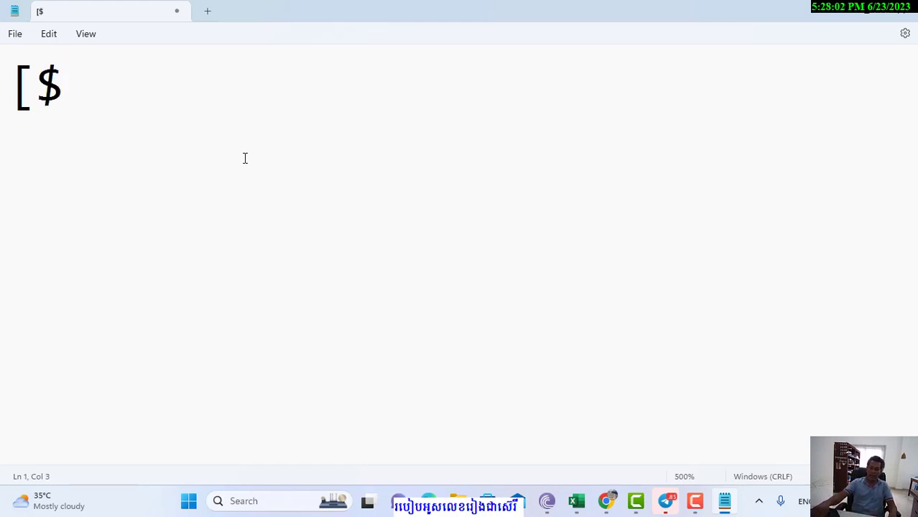
{"action": "type", "text": "-120"}
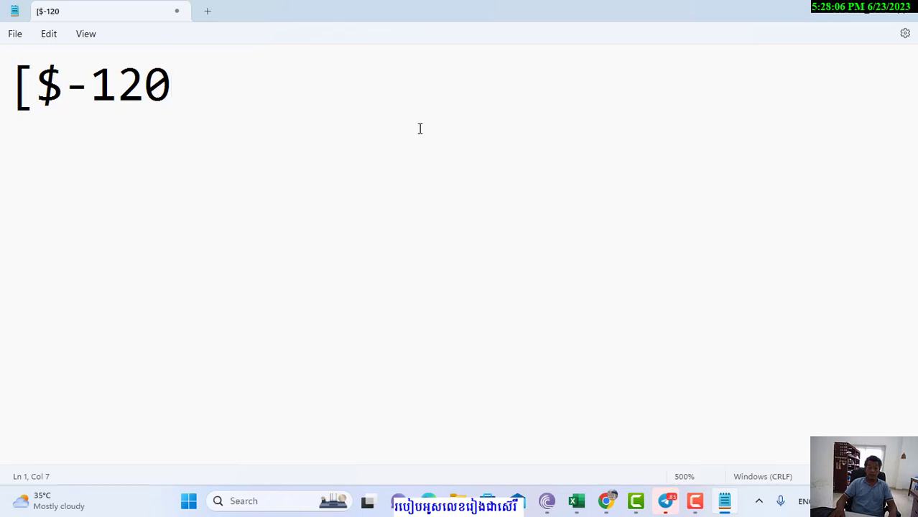
{"action": "type", "text": "0045"}
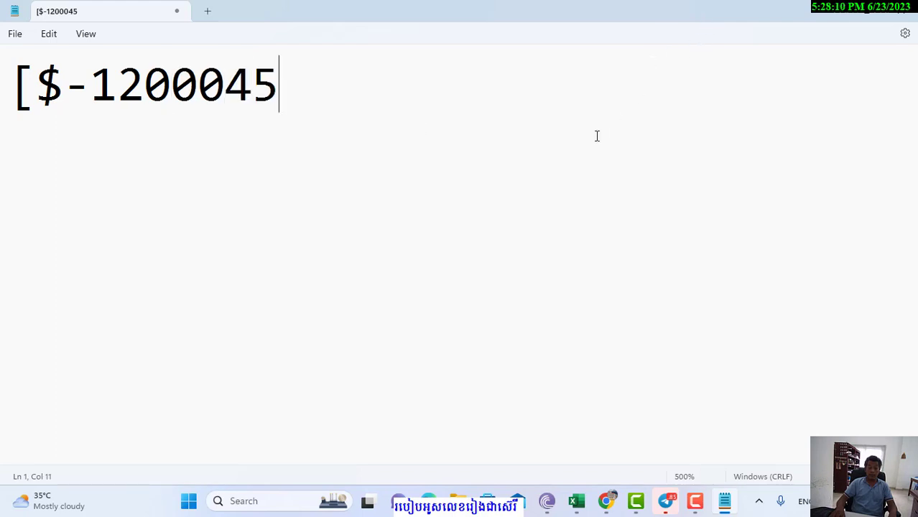
{"action": "type", "text": "3]"}
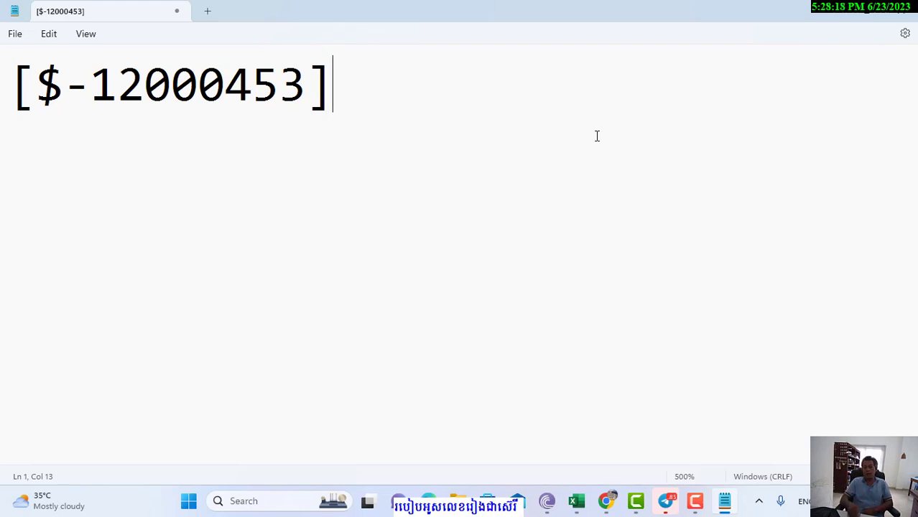
{"action": "type", "text": "0"}
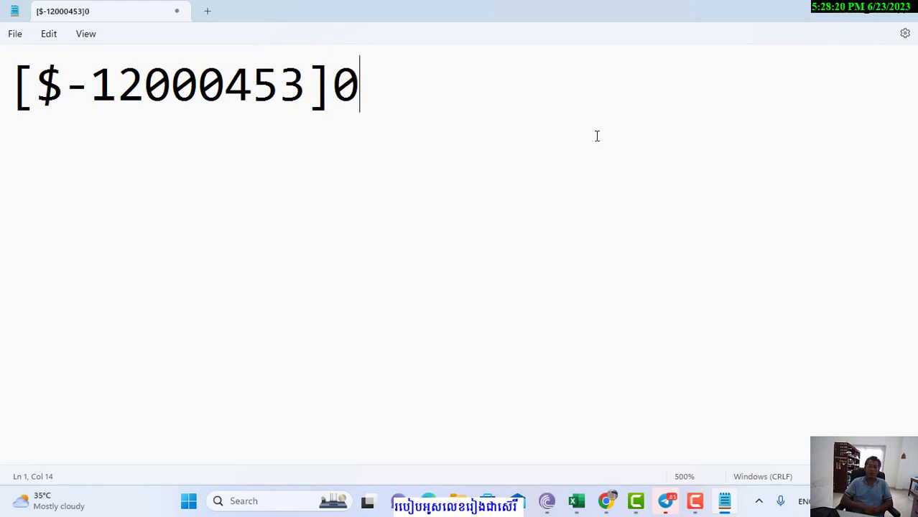
Step: Try the format code with two and three trailing zeros, and restore the single zero
{"action": "key", "text": "BackSpace"}
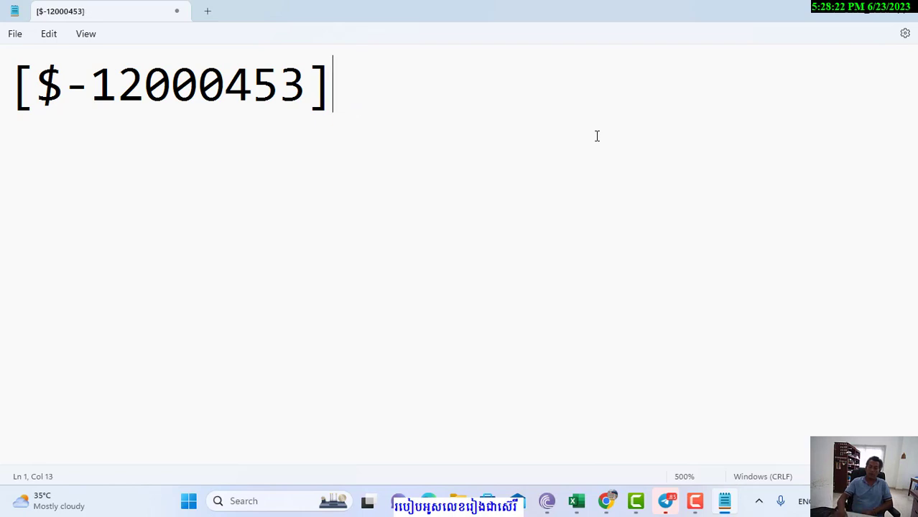
{"action": "type", "text": "000"}
{"action": "key", "text": "BackSpace"}
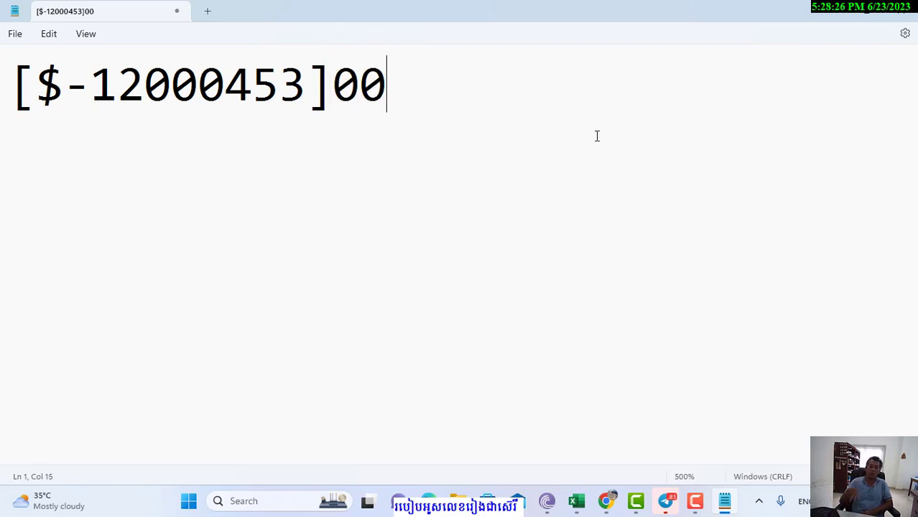
{"action": "type", "text": "0"}
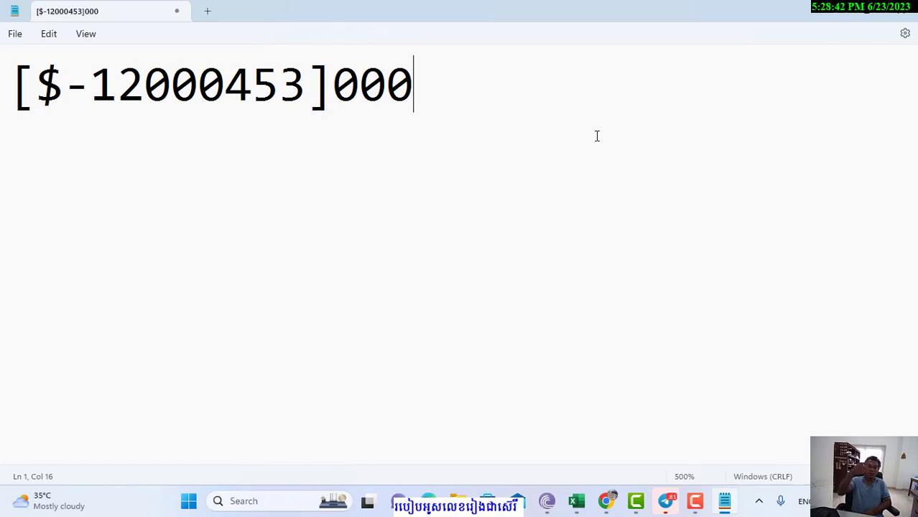
{"action": "key", "text": "BackSpace"}
{"action": "key", "text": "BackSpace"}
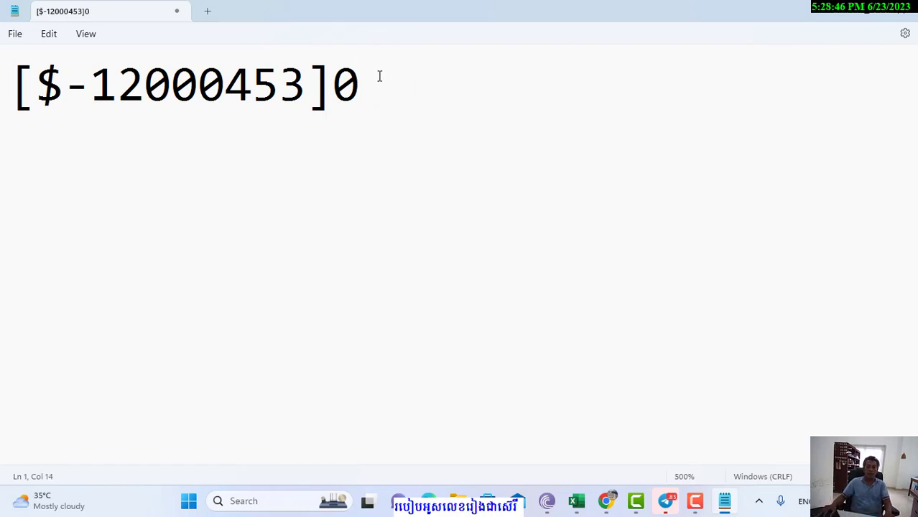
Step: Copy the code from Notepad and apply it in Excel as the custom format [$-12000453]0, after trying it with three zeros
{"action": "left_click_drag", "start_coordinate": [379, 76], "coordinate": [10, 84]}
{"action": "key", "text": "ctrl+c"}
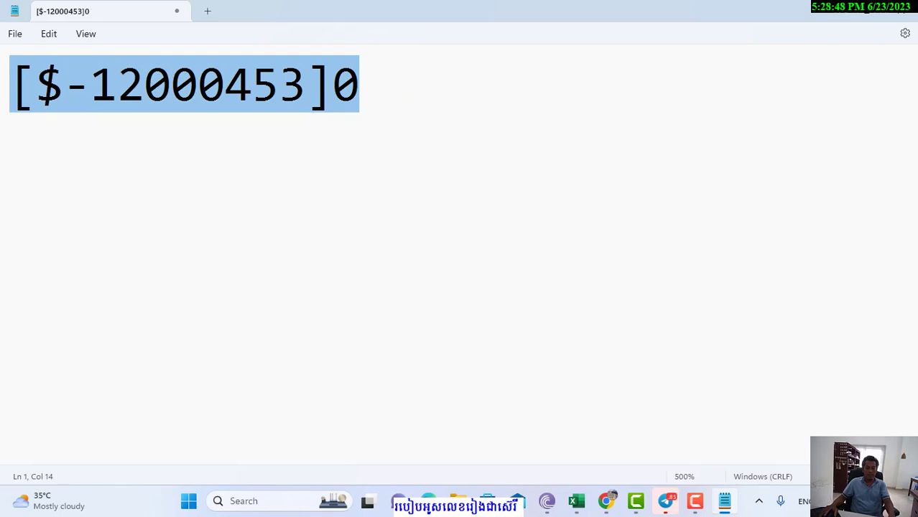
{"action": "key", "text": "alt+Tab"}
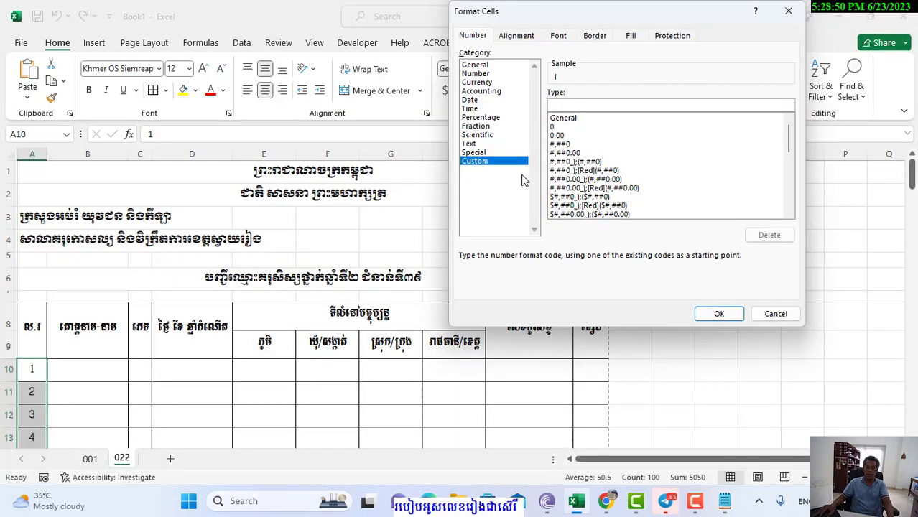
{"action": "key", "text": "ctrl+v"}
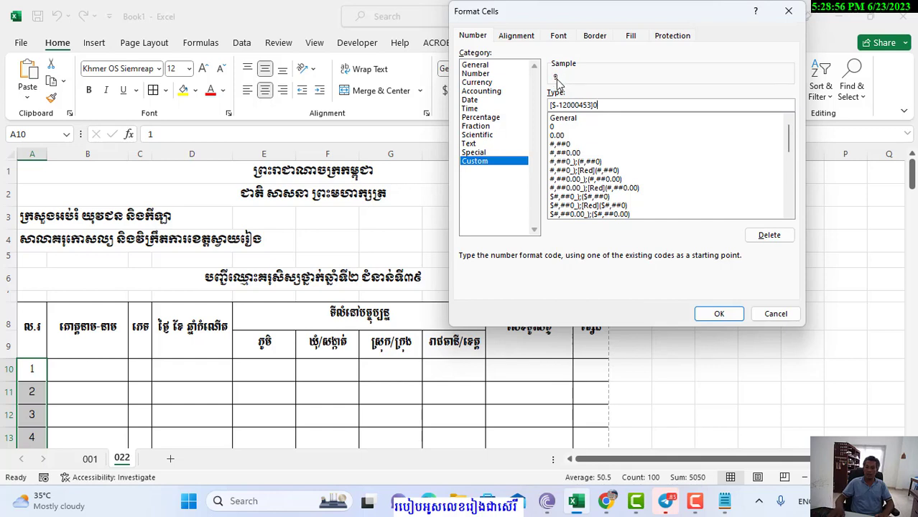
{"action": "type", "text": "00"}
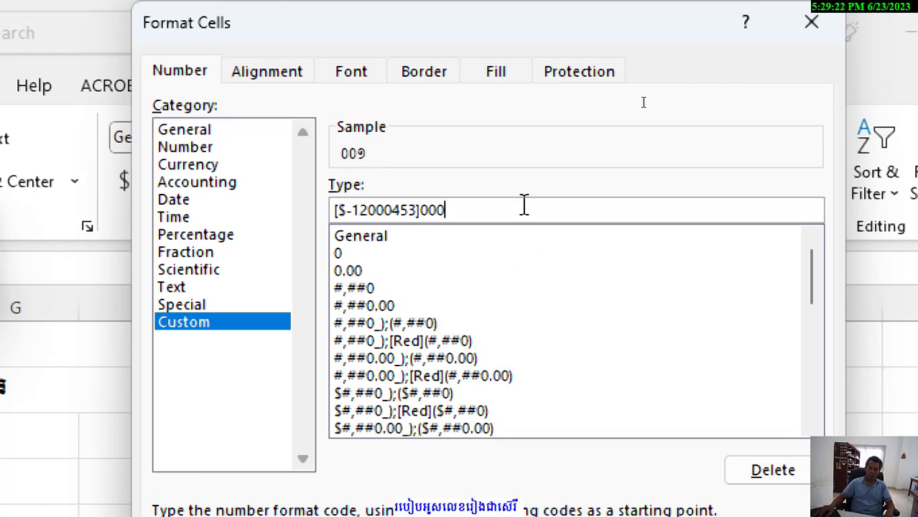
{"action": "key", "text": "BackSpace"}
{"action": "key", "text": "BackSpace"}
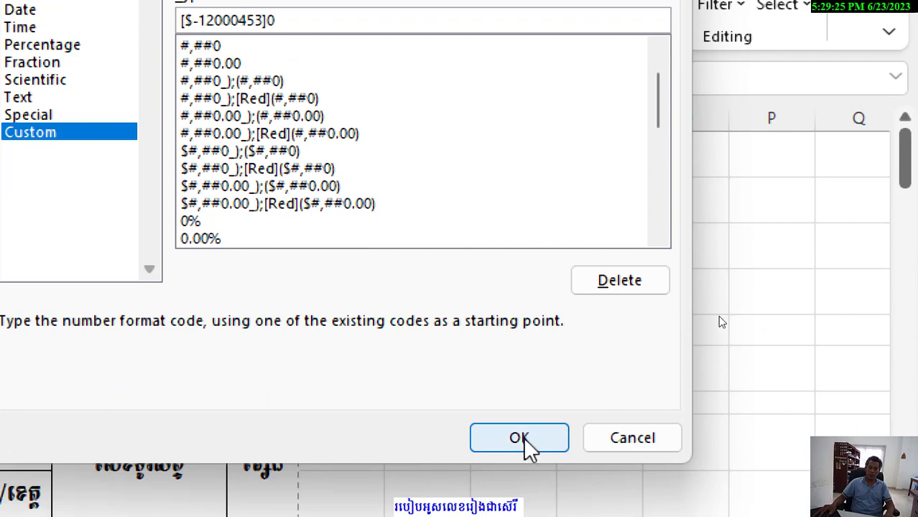
{"action": "left_click", "coordinate": [523, 442]}
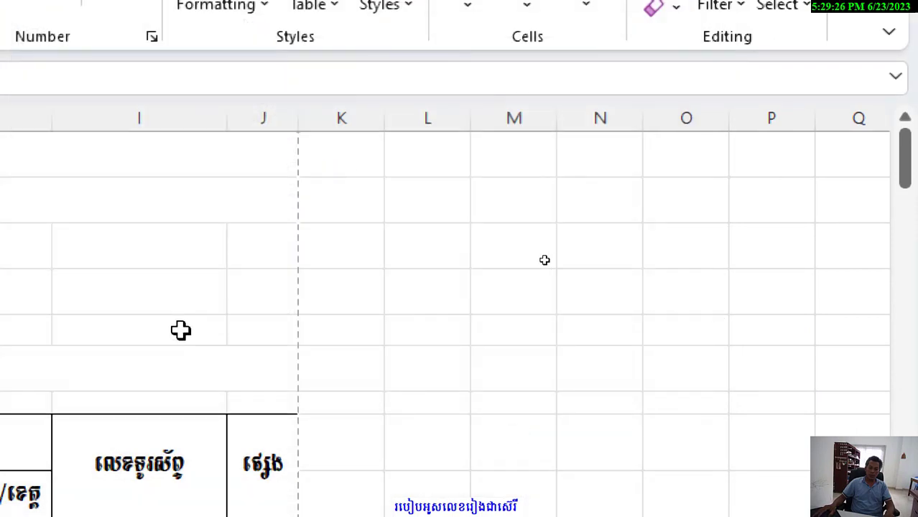
Step: Close the Magnifier and examine the serial numbers in column A from A10 down at a larger zoom
{"action": "scroll", "coordinate": [359, 285], "scroll_direction": "down", "scroll_amount": 3}
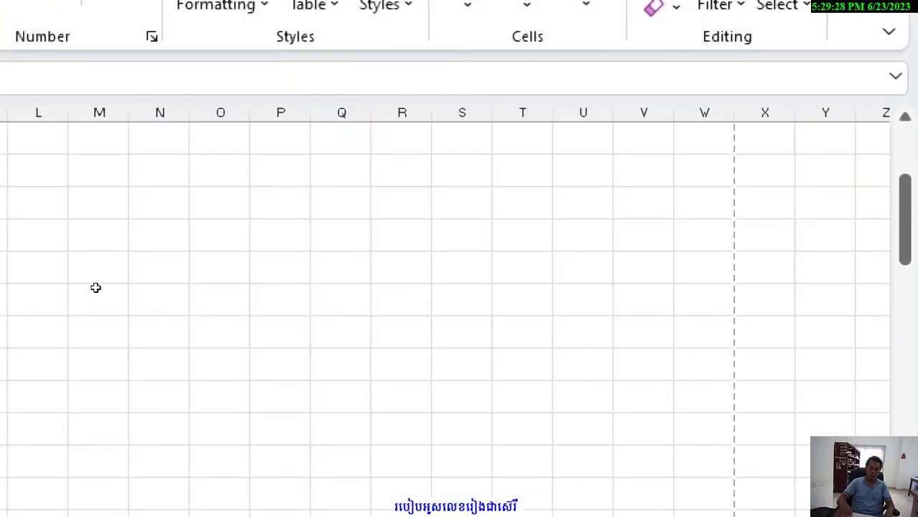
{"action": "key", "text": "super+minus"}
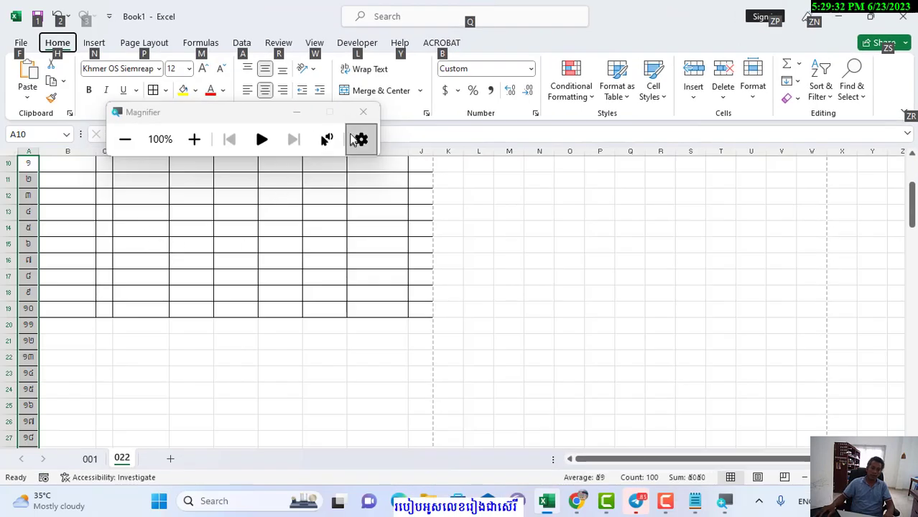
{"action": "left_click", "coordinate": [363, 112]}
{"action": "scroll", "coordinate": [76, 293], "scroll_direction": "up", "scroll_amount": 5, "text": "ctrl"}
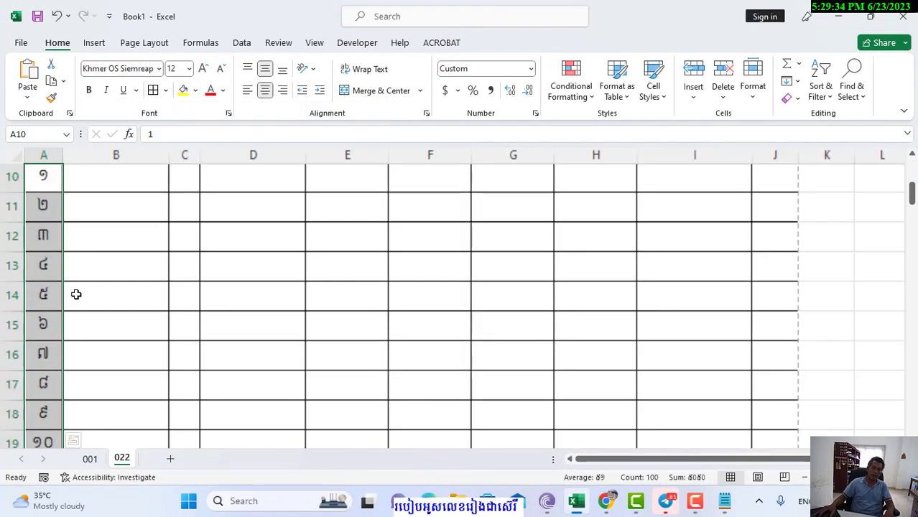
{"action": "left_click", "coordinate": [96, 272]}
{"action": "scroll", "coordinate": [85, 288], "scroll_direction": "up", "scroll_amount": 2}
{"action": "scroll", "coordinate": [86, 287], "scroll_direction": "down", "scroll_amount": 1}
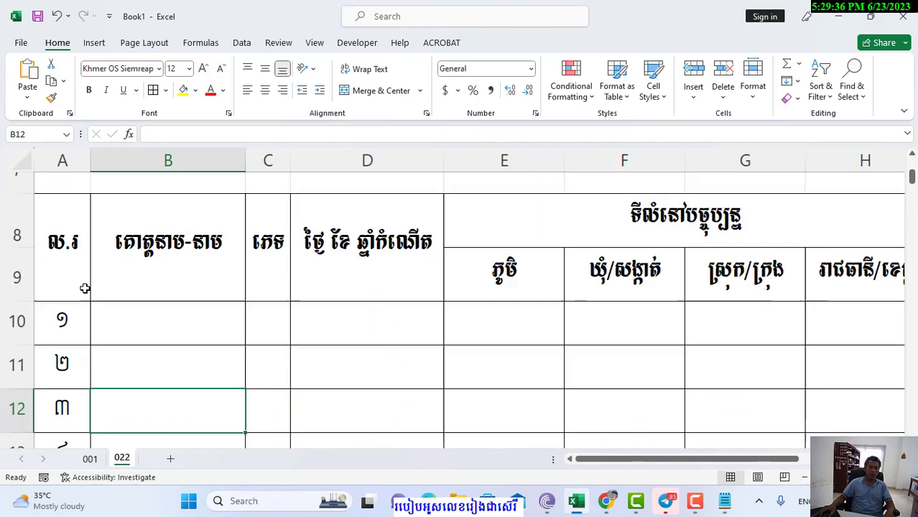
{"action": "left_click", "coordinate": [79, 310]}
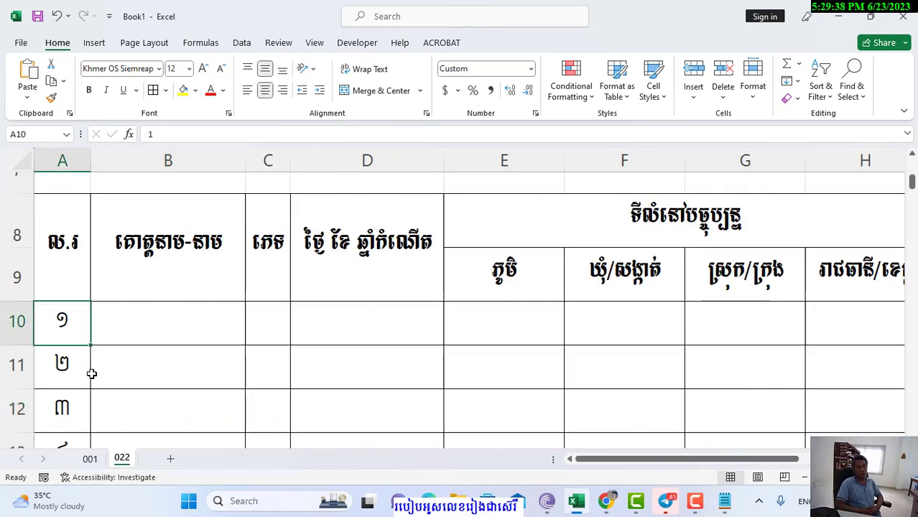